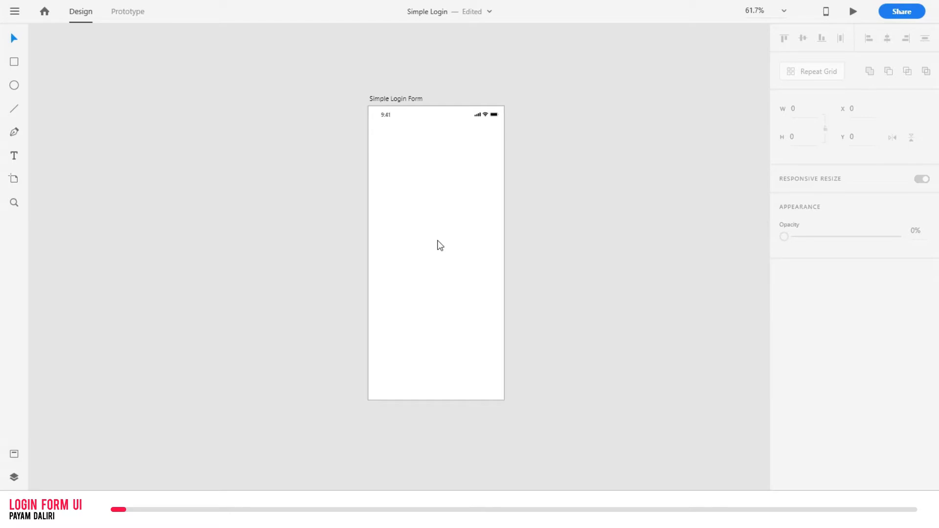
Step: Search the plugin library for "uilogo" and close the plugin browser
click(14, 11)
mouse_move(91, 440)
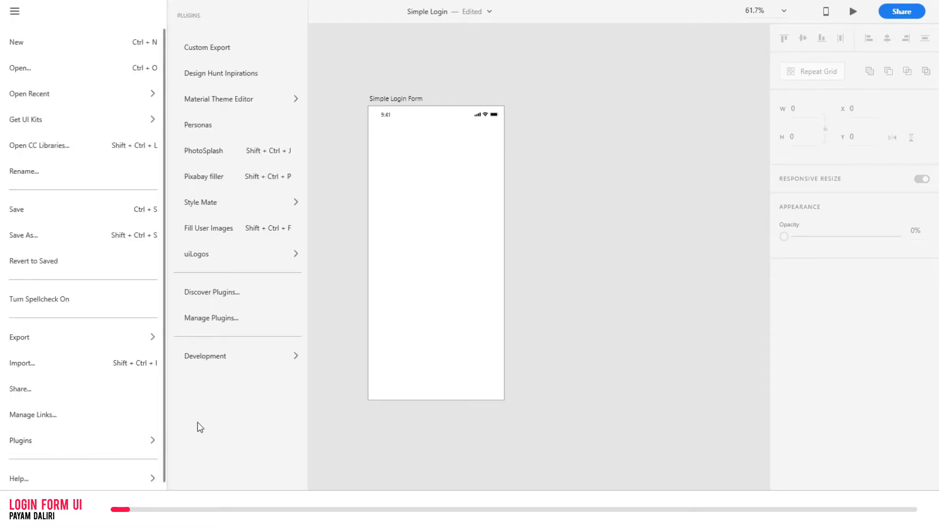
click(223, 292)
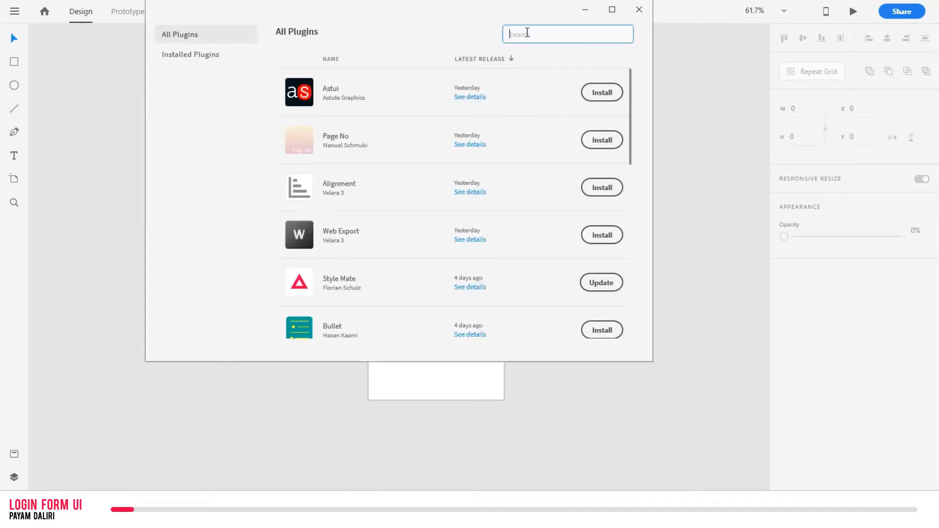
text(uilogo)
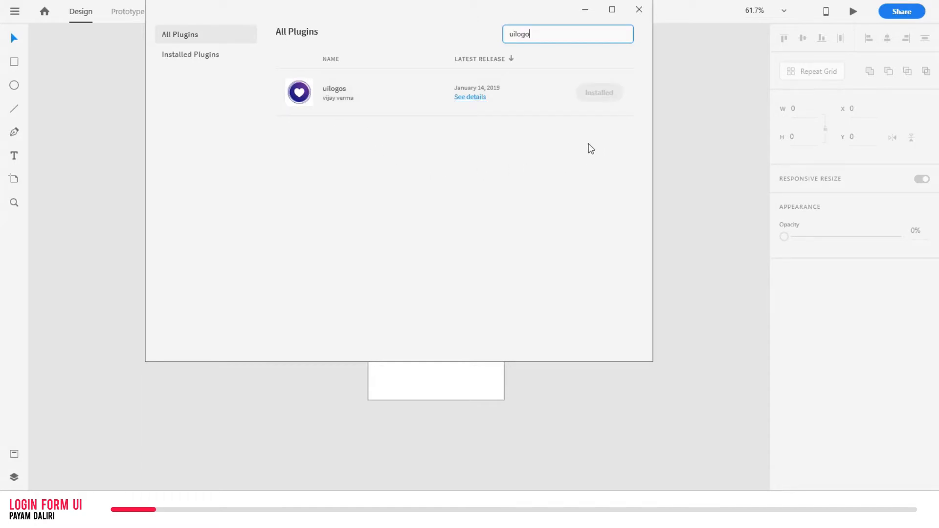
click(640, 10)
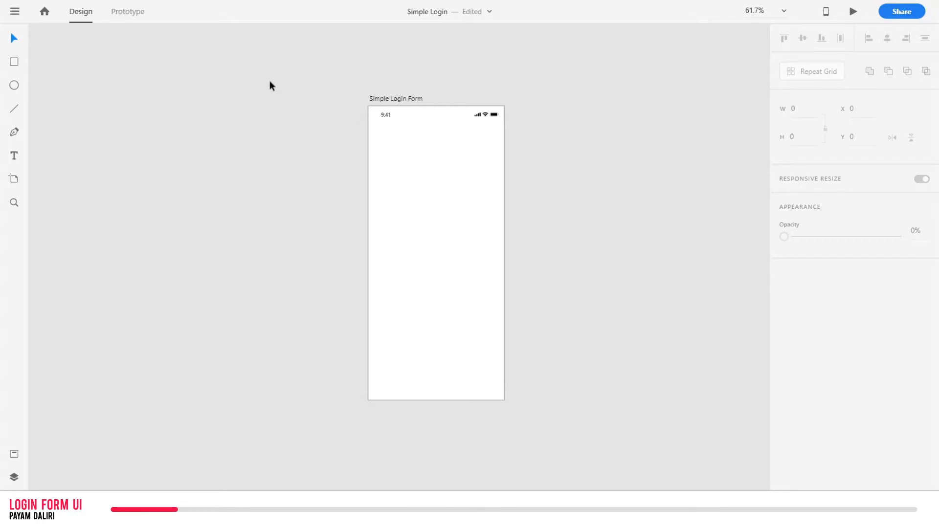
Step: Draw a square of about 139 × 139 on the upper artboard, centre it horizontally, and move it down to Y 126
click(16, 60)
drag(402, 146, 466, 197)
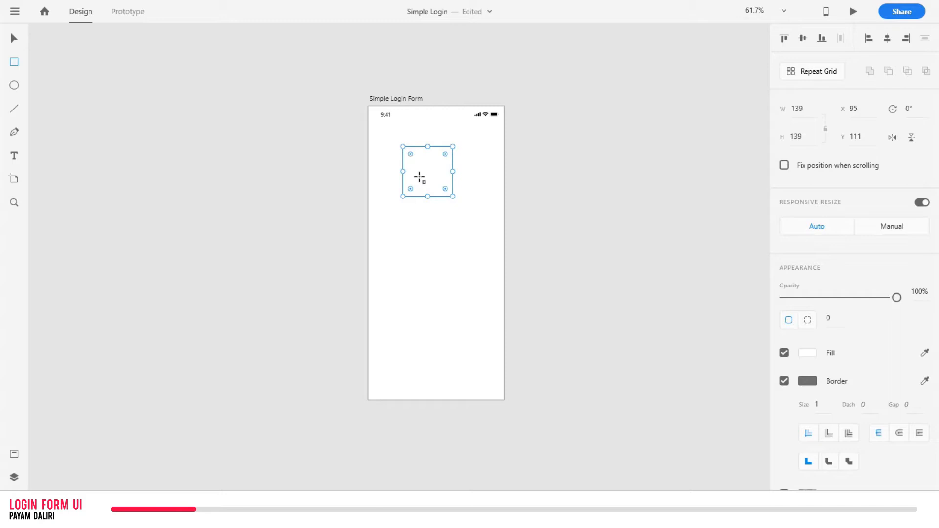
click(887, 46)
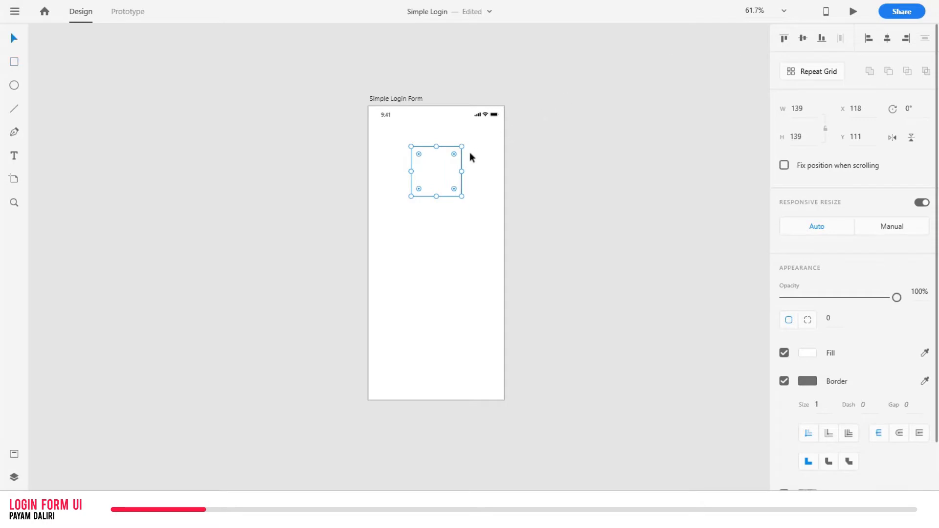
drag(450, 160, 451, 164)
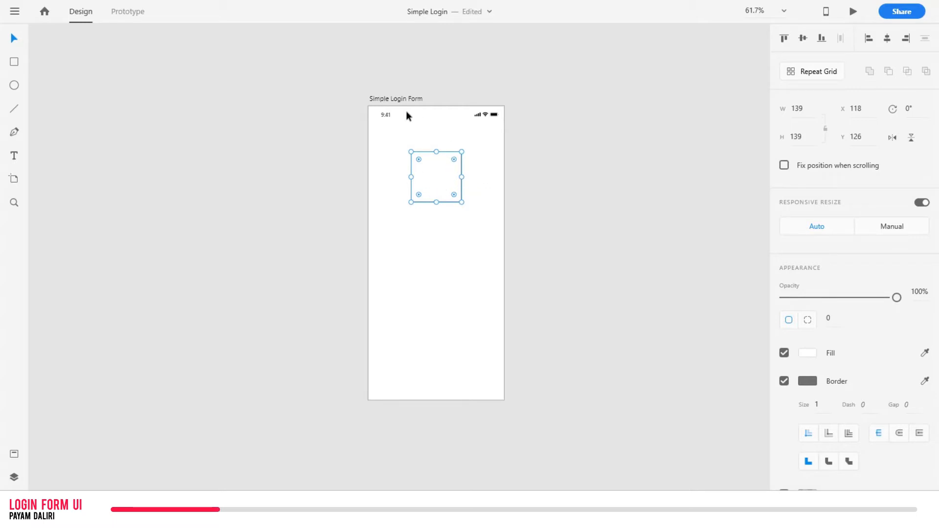
Step: Fill the square with a color logomark using the uiLogos plugin
click(15, 11)
mouse_move(64, 442)
mouse_move(233, 262)
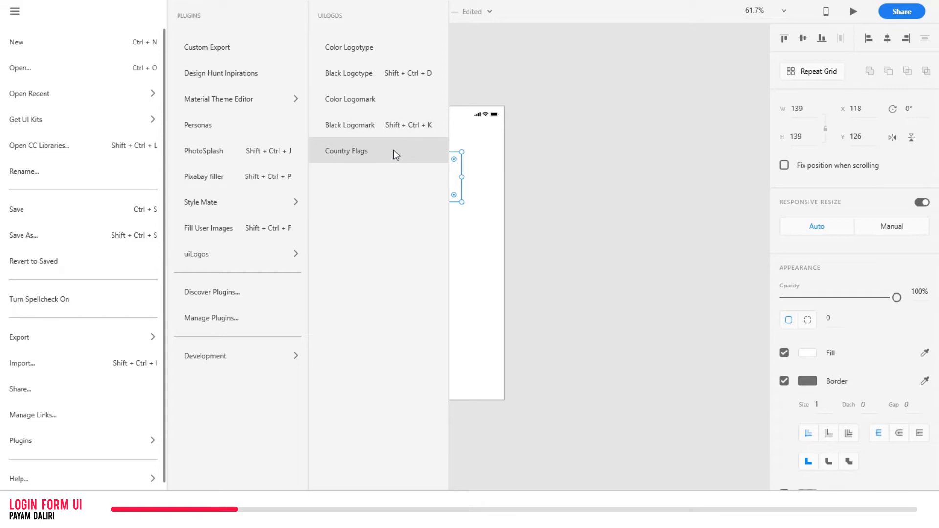
click(385, 102)
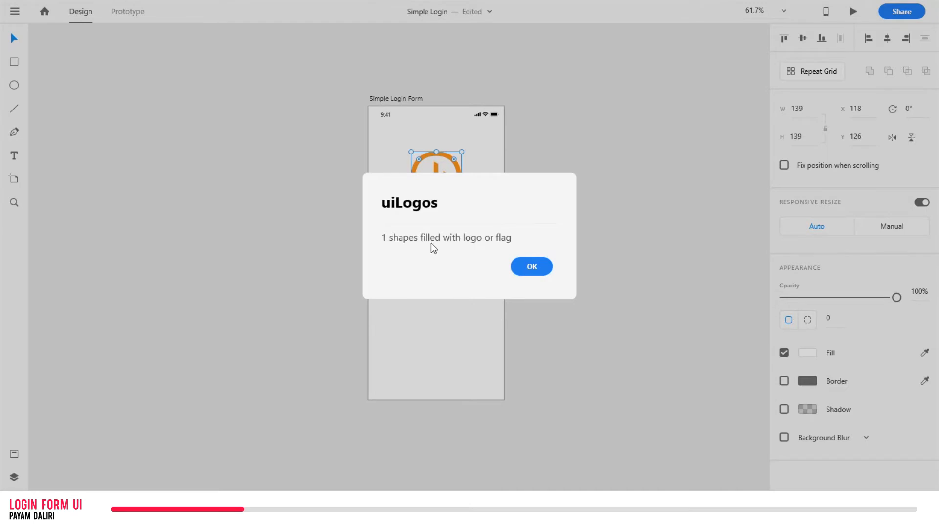
click(525, 270)
click(473, 251)
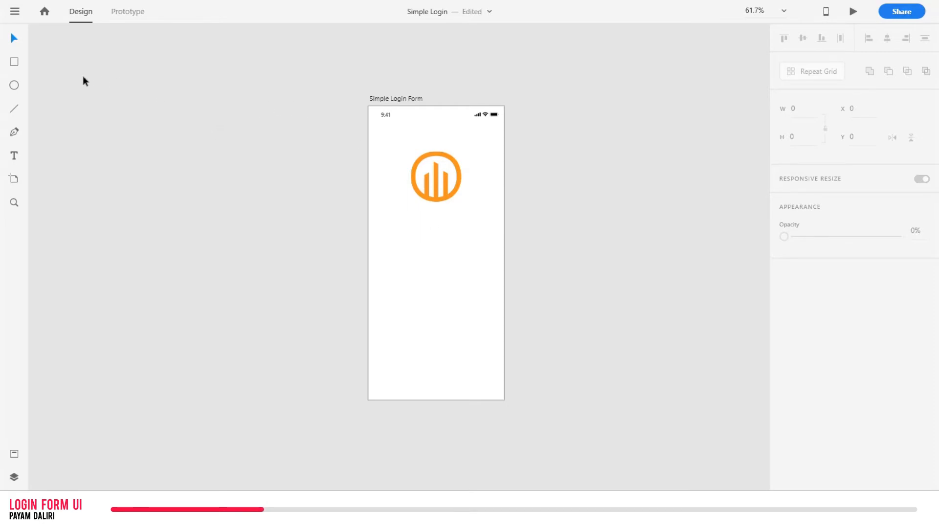
Step: Draw a wide rectangle about 58 high below the logo and set its width to 315
click(15, 63)
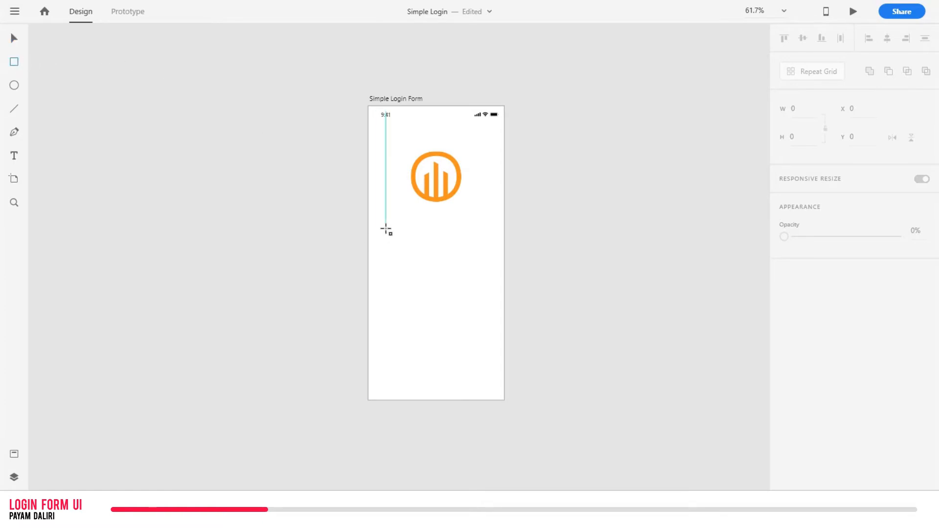
mouse_move(381, 222)
mouse_down()
mouse_move(412, 240)
mouse_move(489, 244)
mouse_up()
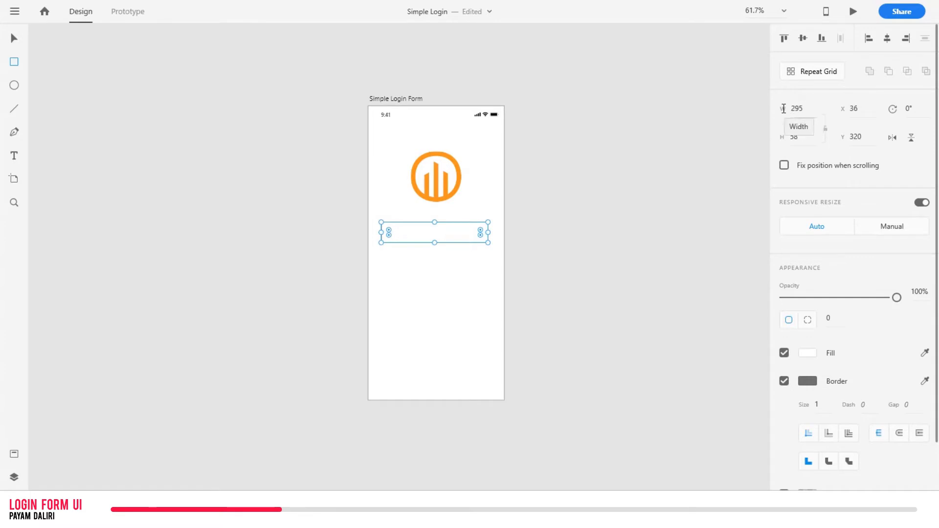
click(801, 111)
text(3)
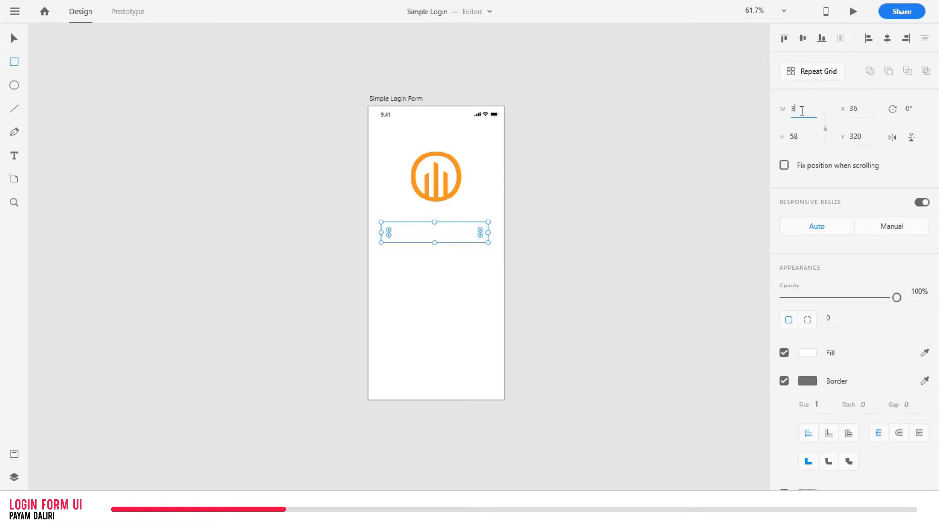
text(15)
key(Return)
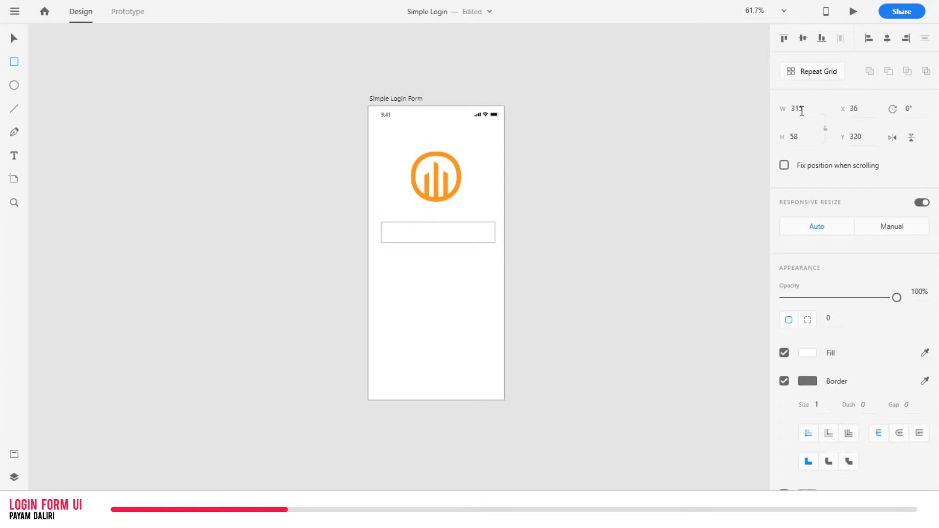
Step: Set the rectangle's height to 55 and centre it horizontally on the artboard at X 30, Y 323
click(809, 132)
double_click(810, 133)
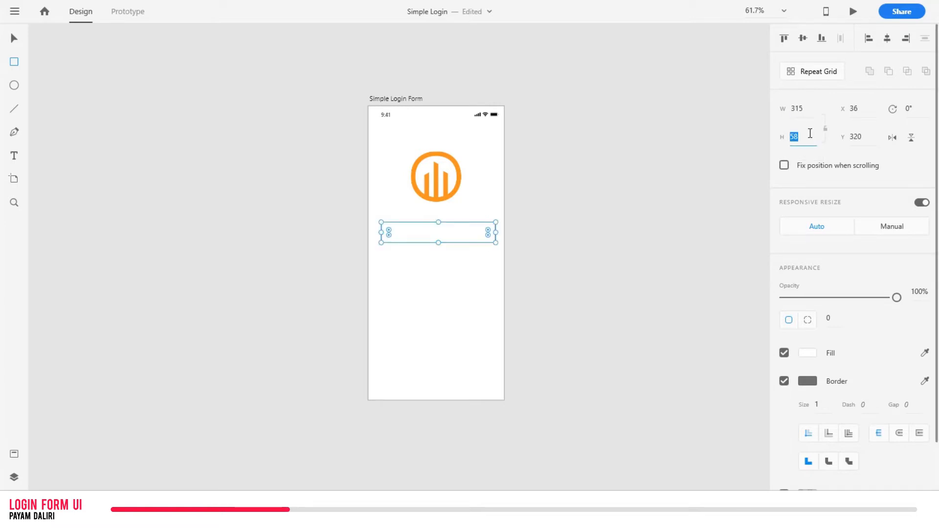
text(55)
key(Escape)
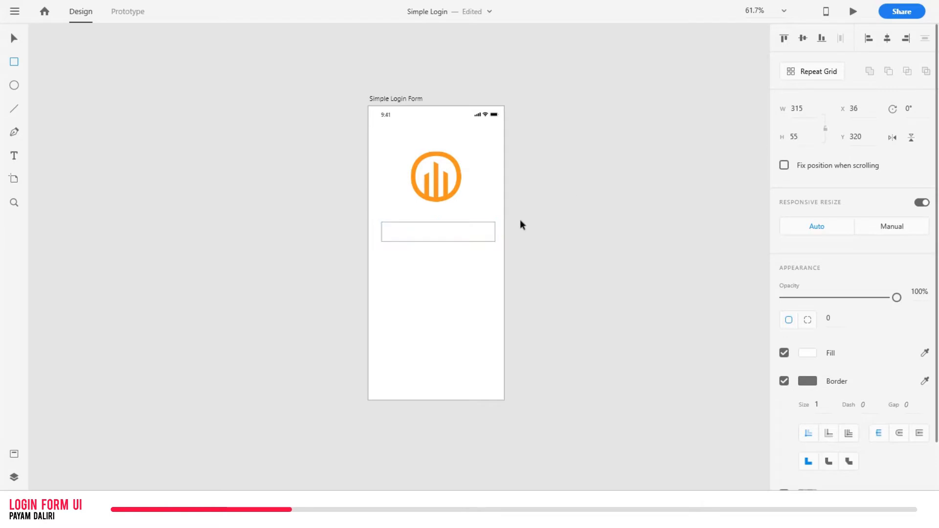
click(476, 233)
drag(476, 228, 473, 229)
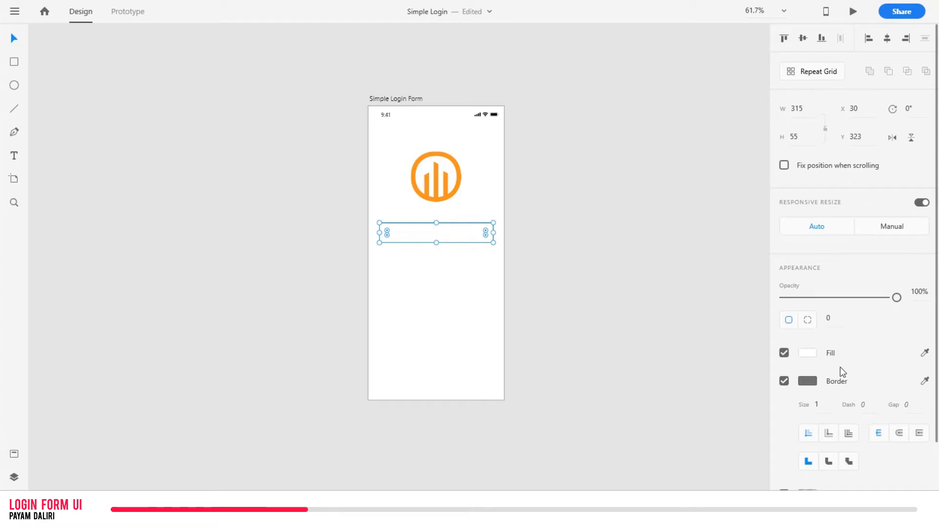
Step: Remove the rectangle's border and set its fill colour to #E9E9E9
click(785, 382)
click(806, 354)
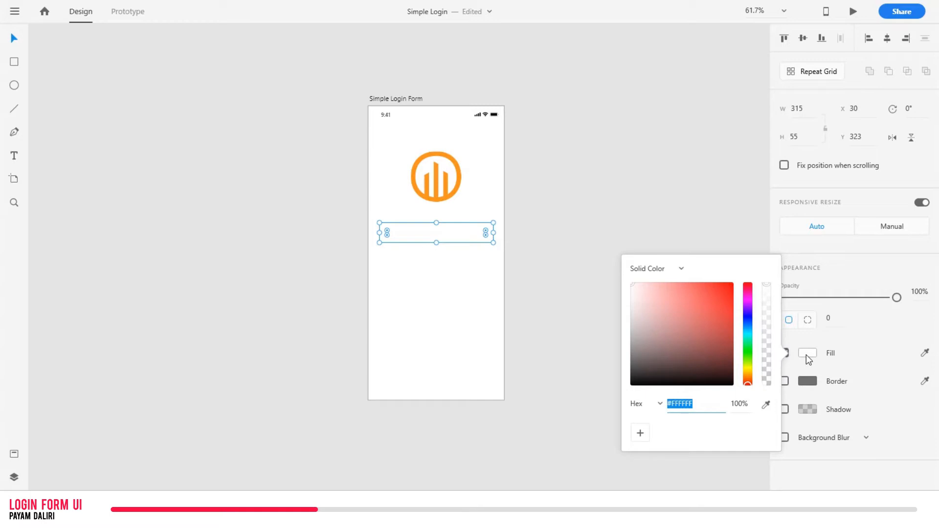
text(e9e9e9)
key(Return)
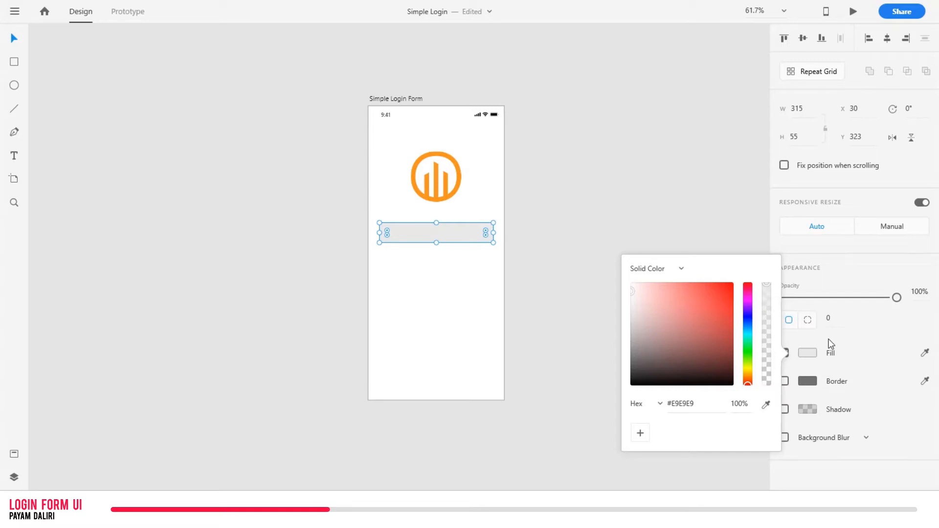
Step: Round the grey rectangle's corners with a radius of 12 and move it down to Y 336
click(831, 321)
text(12)
key(Return)
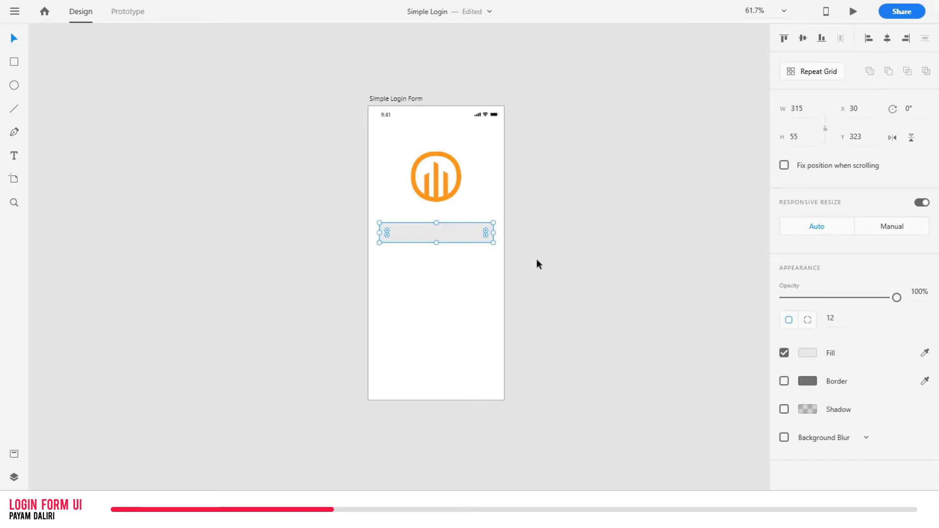
drag(471, 235, 467, 240)
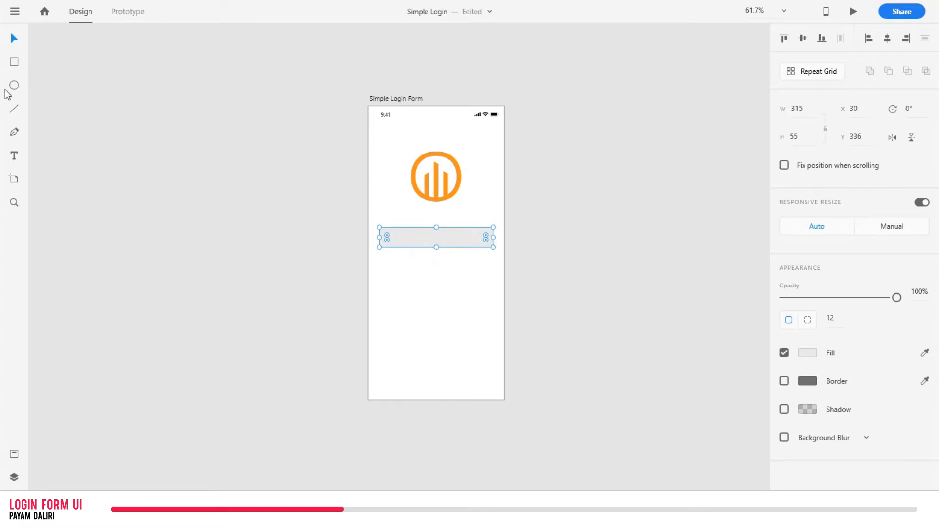
Step: Add the text "Username" below the grey rectangle
click(13, 156)
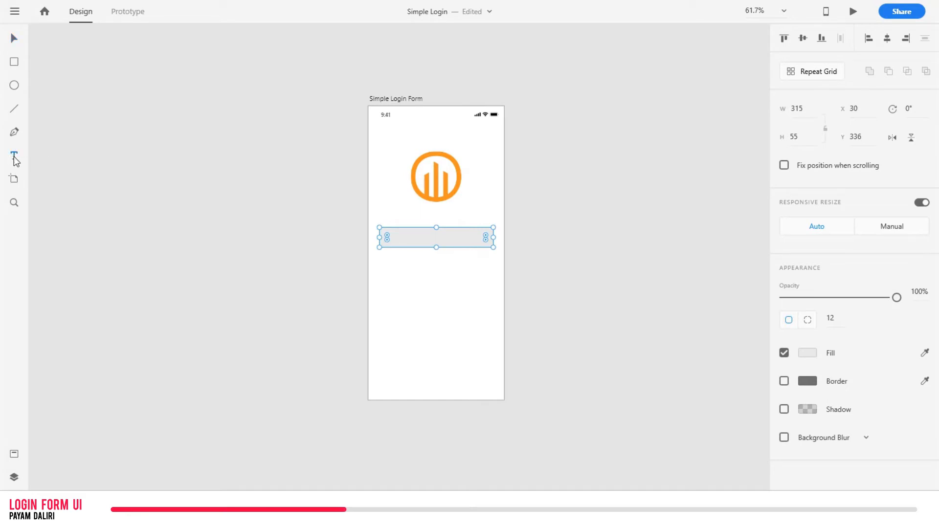
click(396, 269)
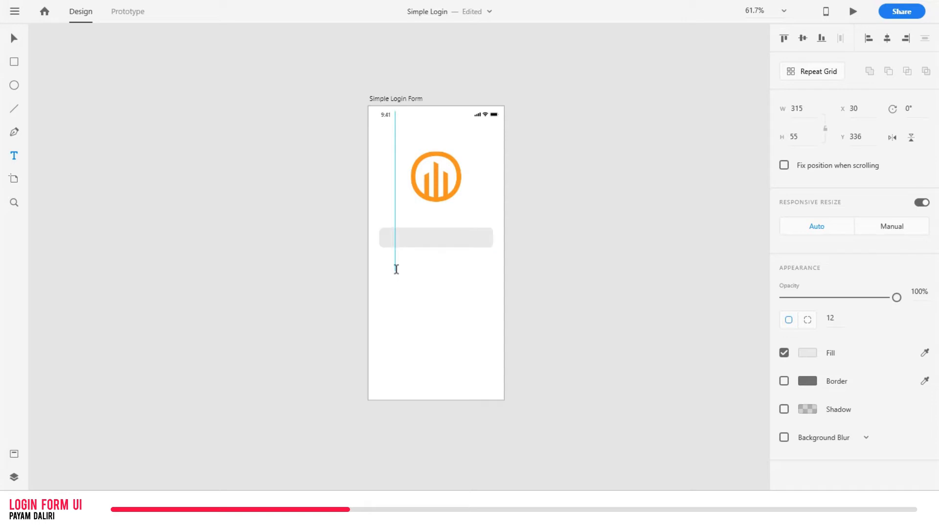
text(Use)
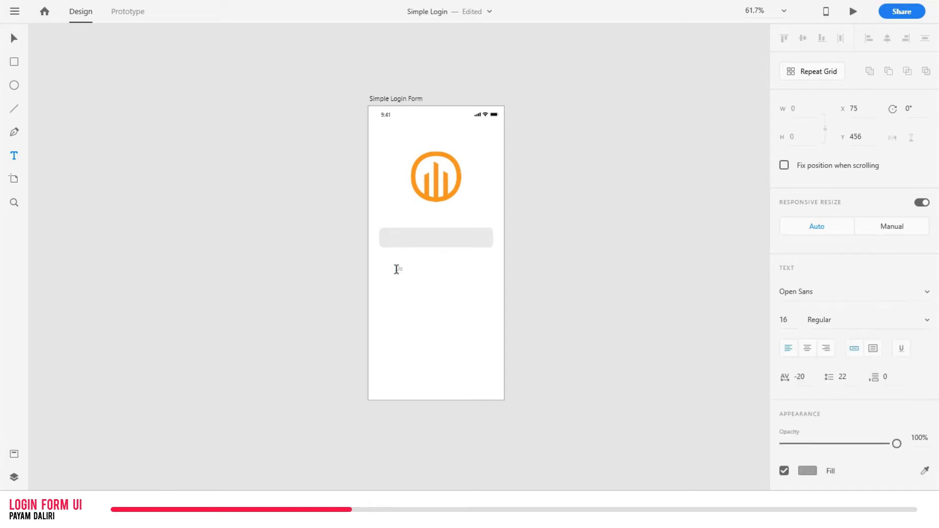
text(rname)
key(Escape)
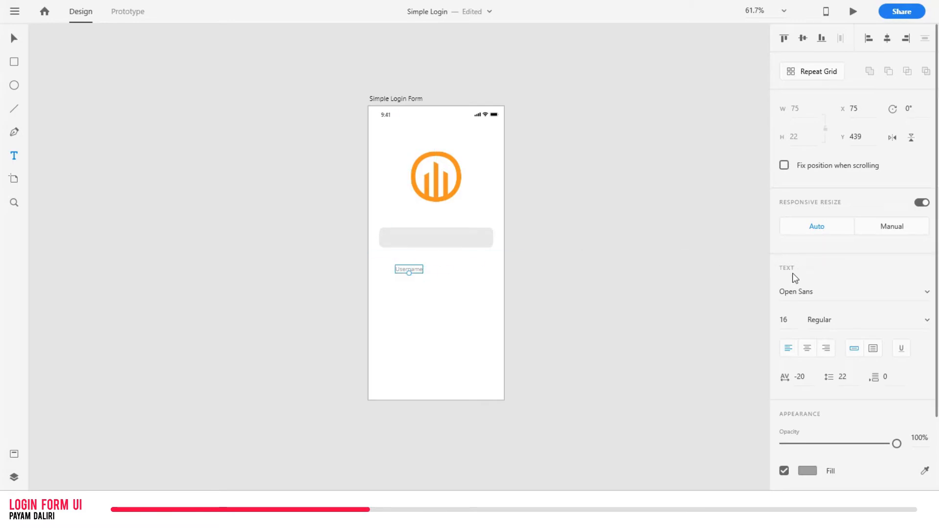
Step: Set the "Username" text's font to Montserrat and its fill colour to #707070
click(824, 291)
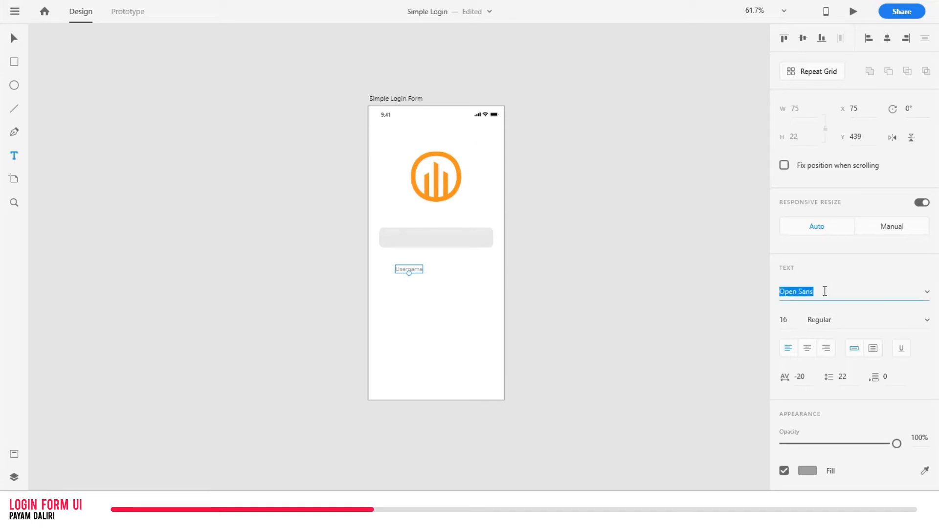
text(Montse)
key(Return)
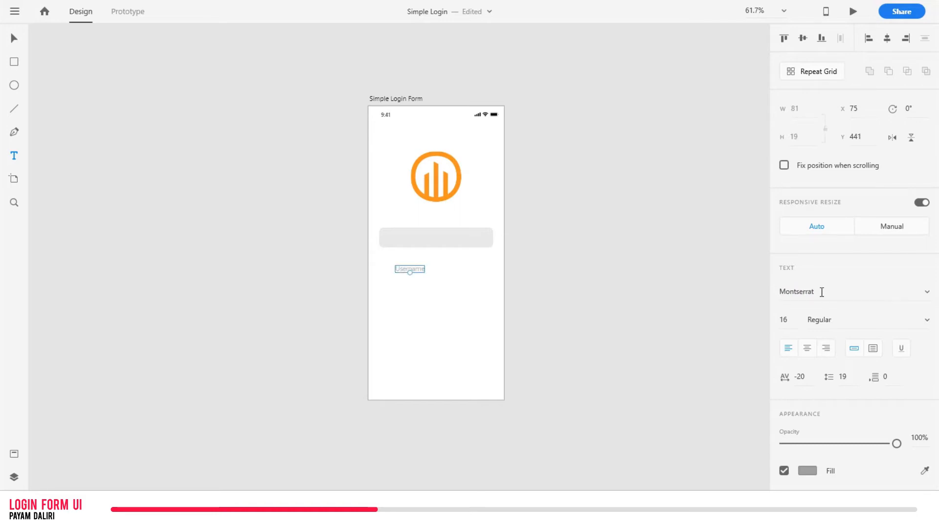
click(803, 473)
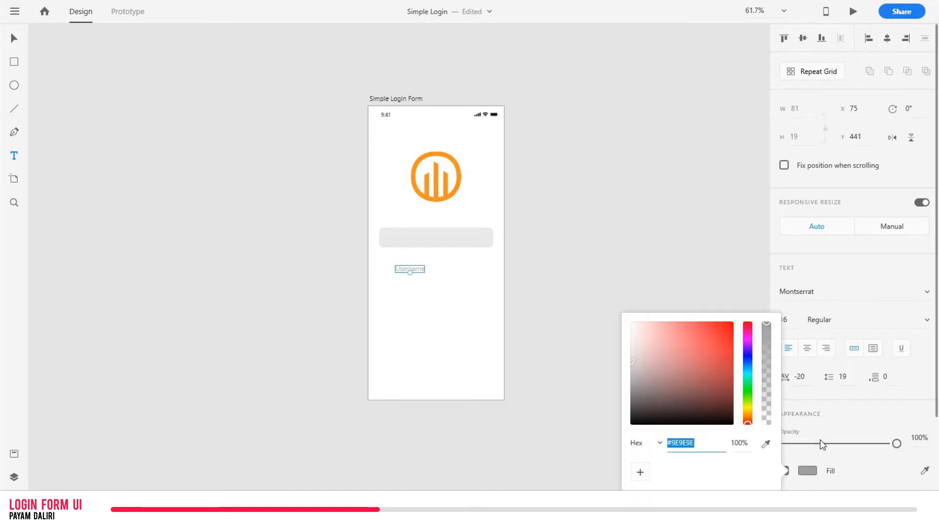
click(710, 443)
triple_click(710, 442)
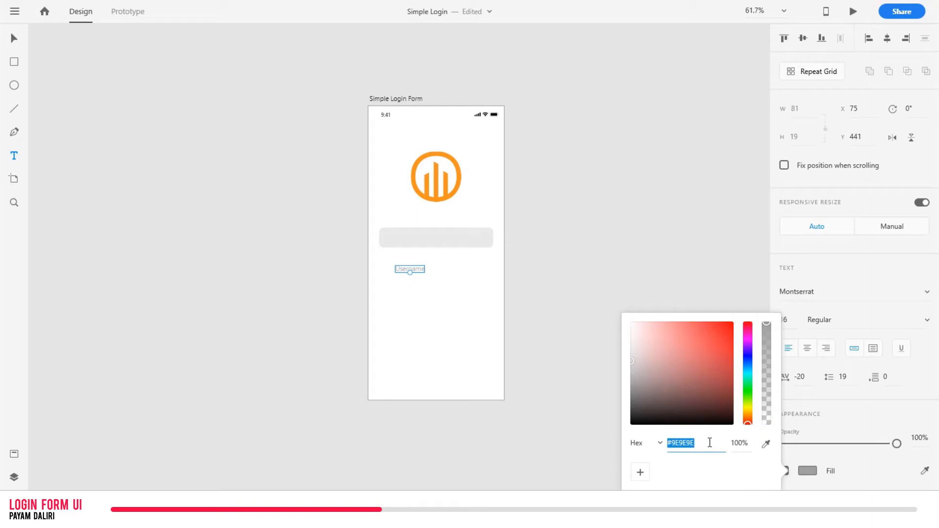
text(707070)
key(Return)
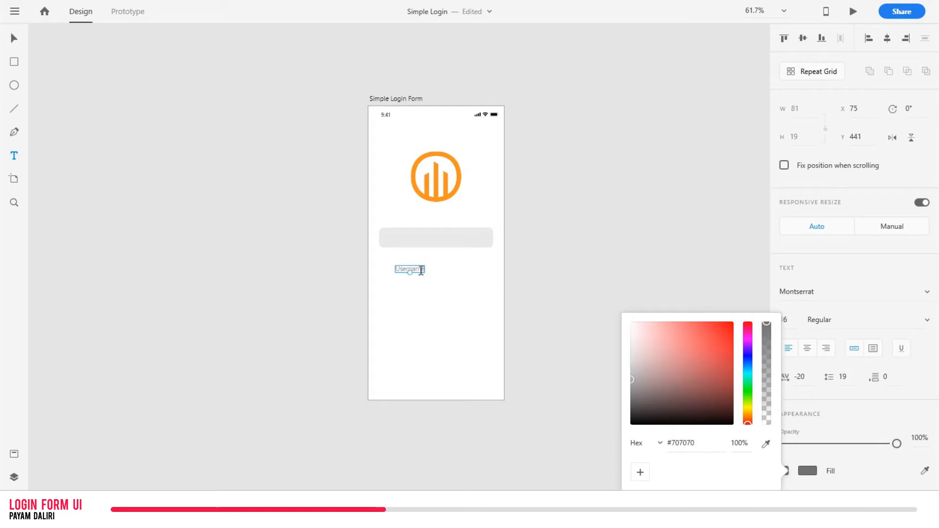
Step: Move the "Username" text into the grey rectangle, placing it at X 55 and Y 354
drag(416, 270, 413, 238)
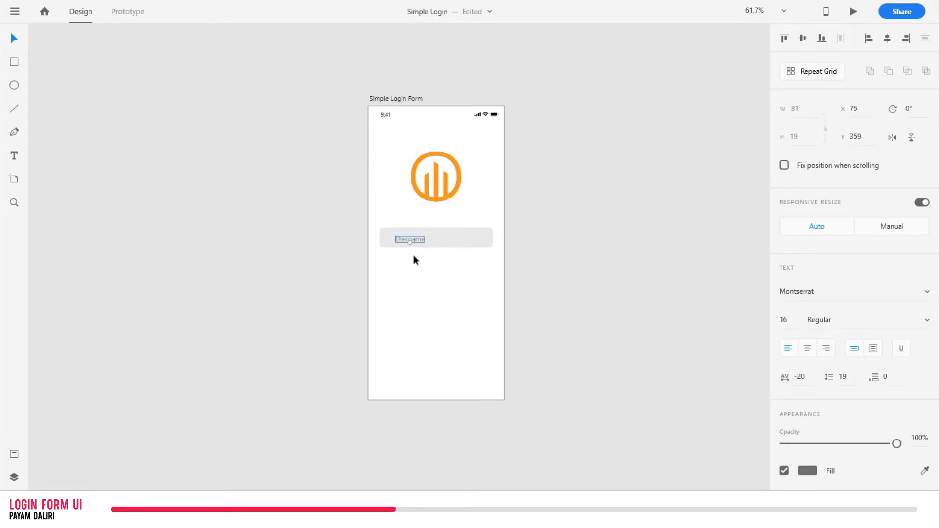
scroll(413, 254, up, 4)
scroll(413, 254, down, 1)
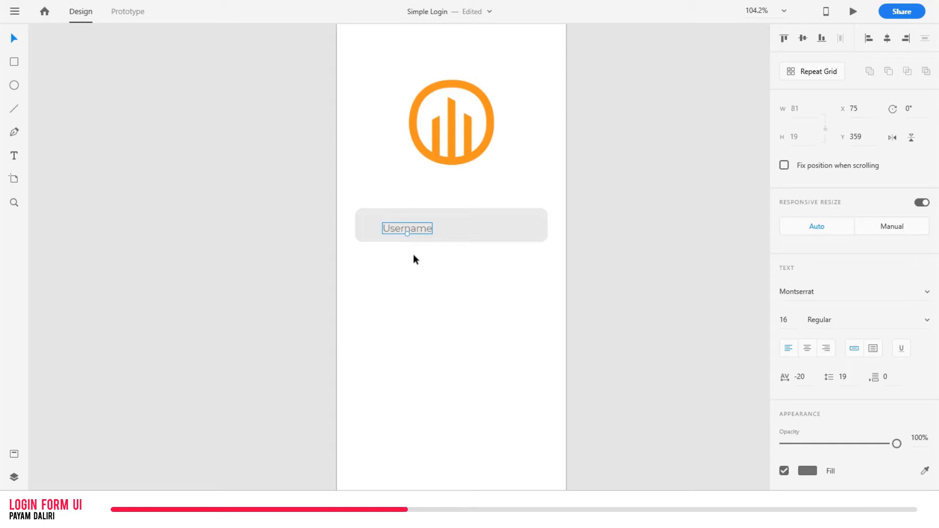
scroll(413, 254, up, 5)
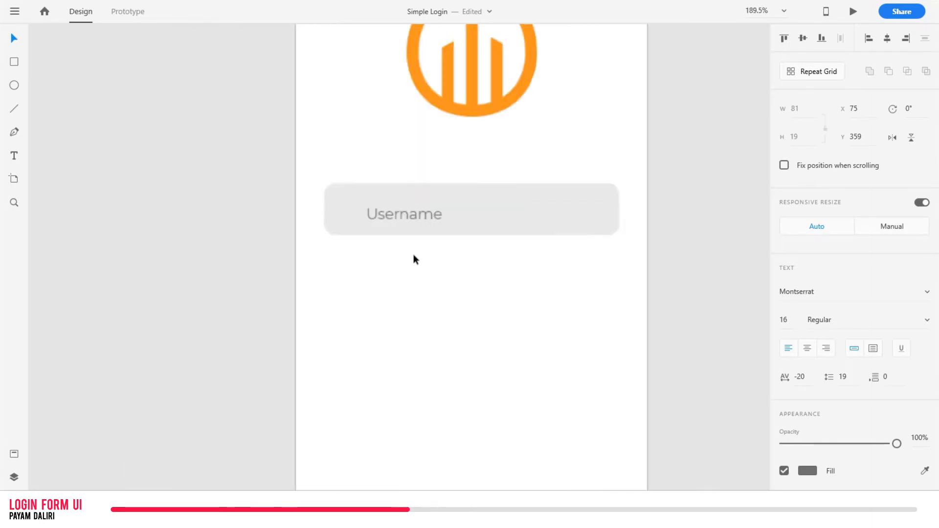
scroll(413, 254, down, 5)
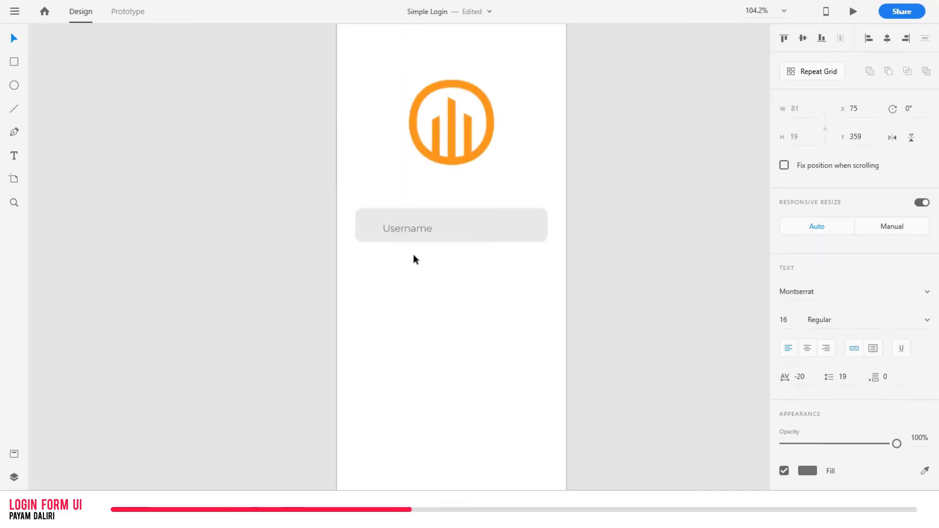
scroll(413, 259, down, 3)
scroll(412, 255, up, 6)
scroll(413, 254, down, 6)
scroll(413, 255, up, 15)
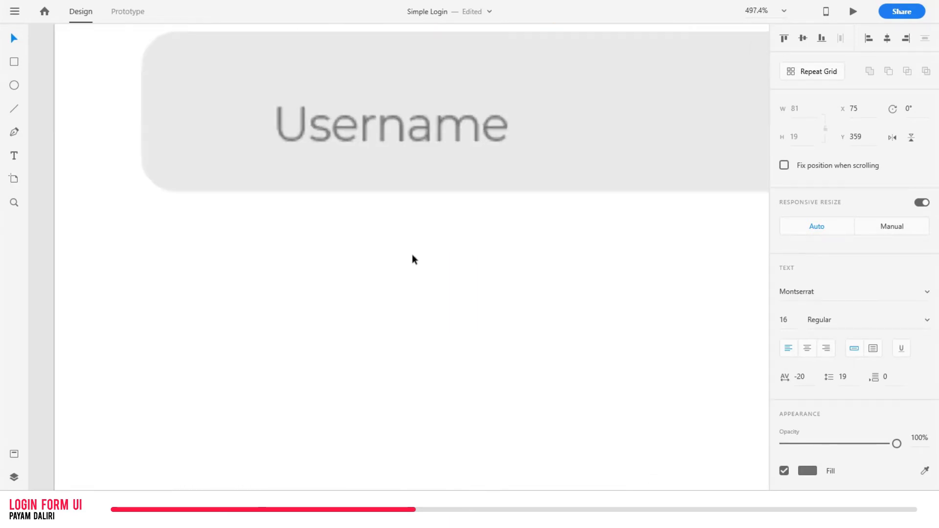
scroll(411, 259, down, 6)
scroll(415, 296, up, 1)
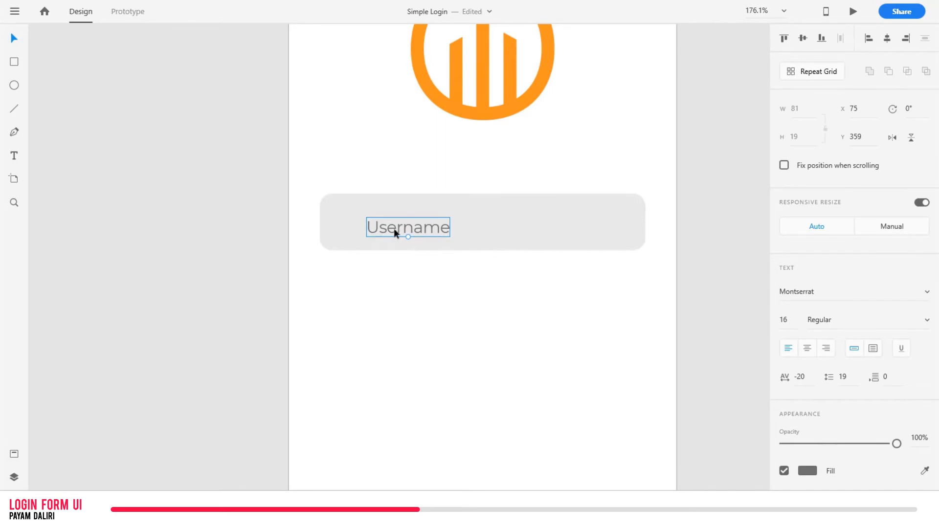
drag(384, 228, 370, 224)
click(414, 277)
drag(415, 277, 393, 296)
Step: Try to duplicate the username field and its text below the original, at X 91 and Y 430
scroll(392, 295, down, 2)
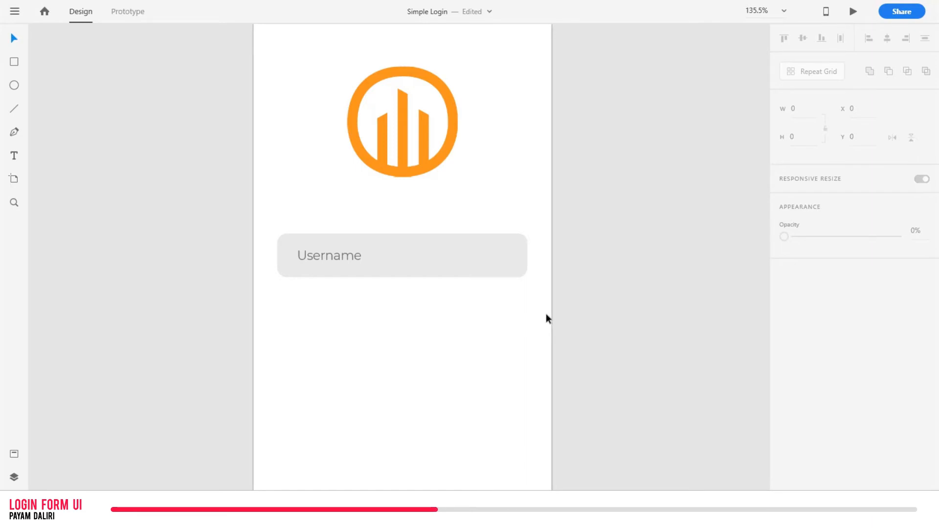
drag(553, 313, 243, 213)
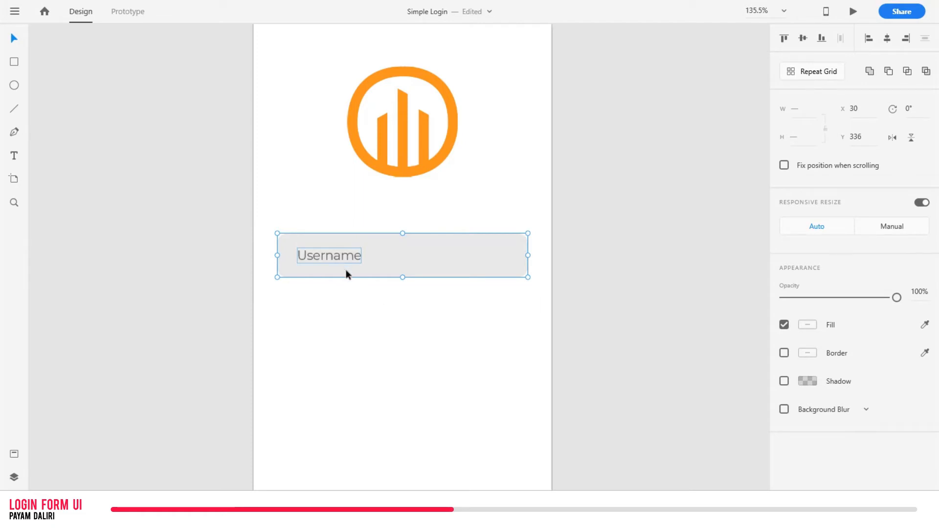
drag(391, 256, 445, 330)
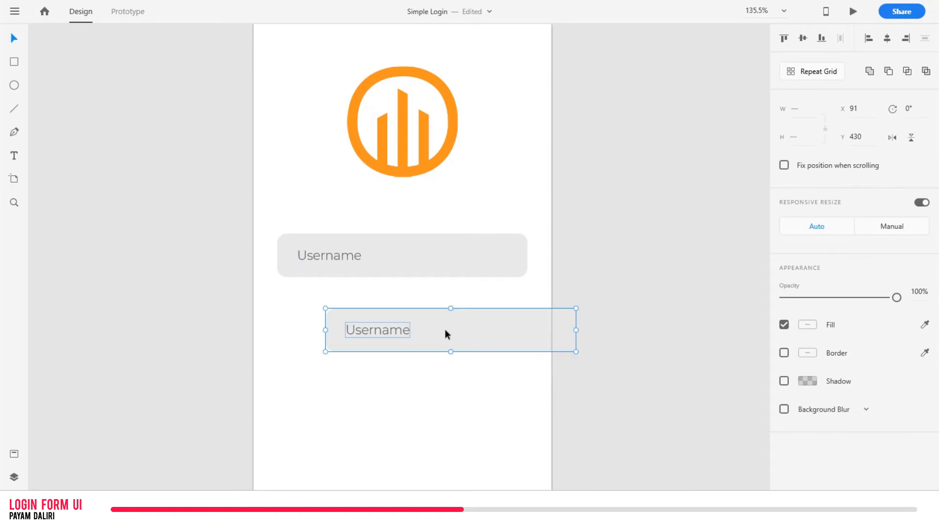
key(ctrl+z)
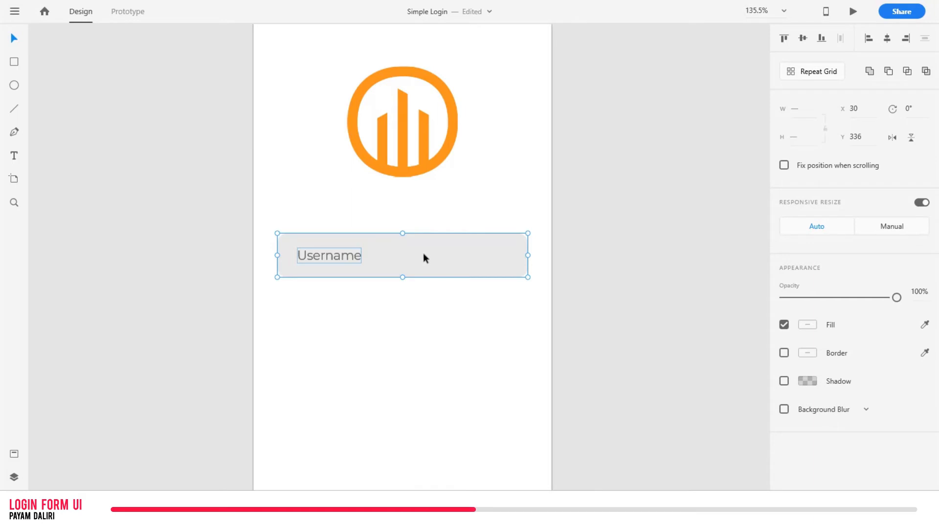
Step: Duplicate the username field with its text directly below the original, at X 30 and Y 410
drag(247, 204, 603, 339)
click(384, 303)
drag(228, 215, 581, 330)
key(alt)
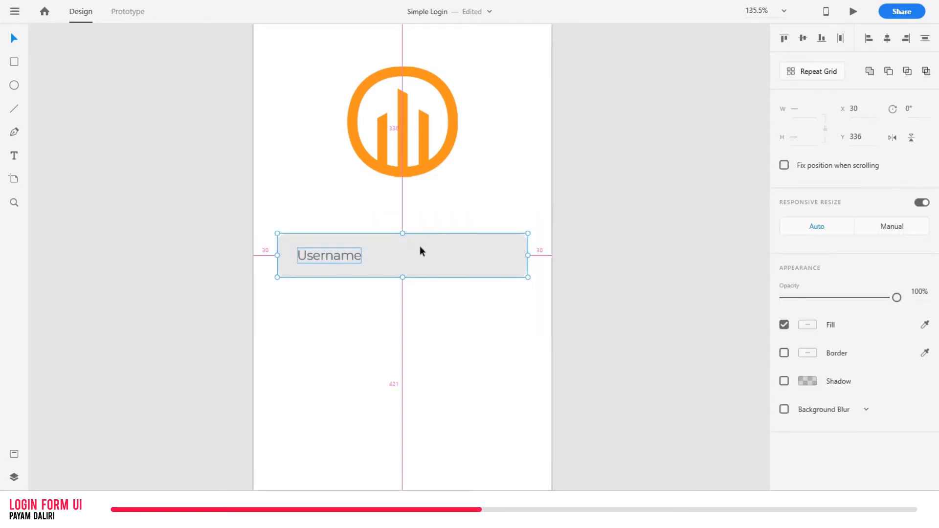
drag(419, 249, 459, 306)
click(419, 372)
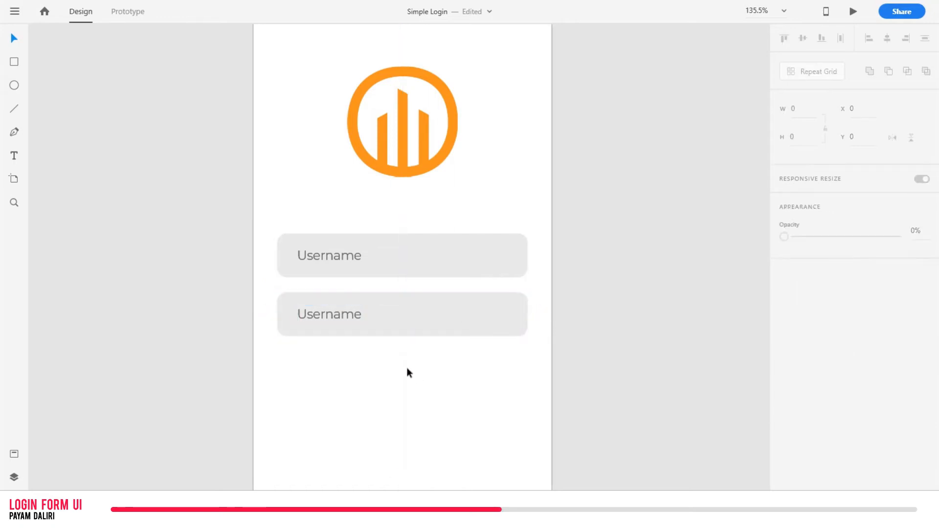
Step: Retype the lower field's text as "Password" and delete the overlapping duplicate text
double_click(339, 318)
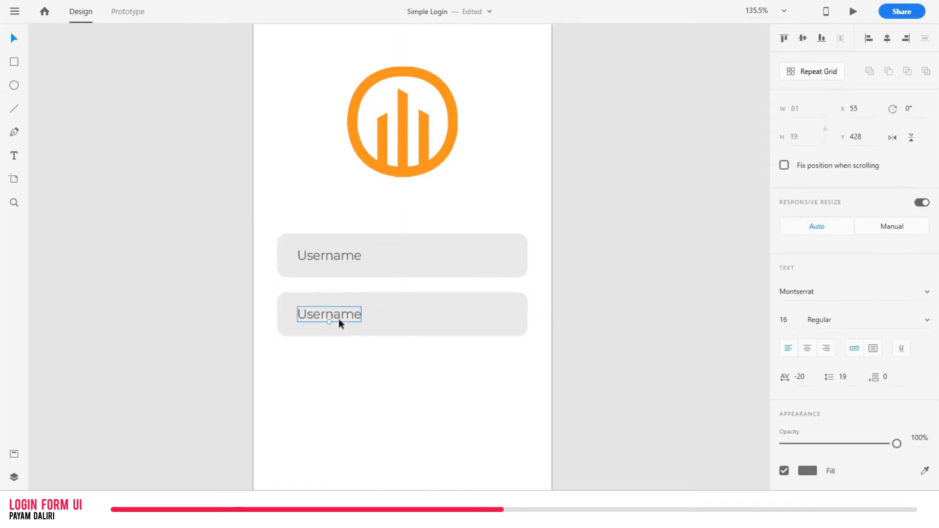
text(Password)
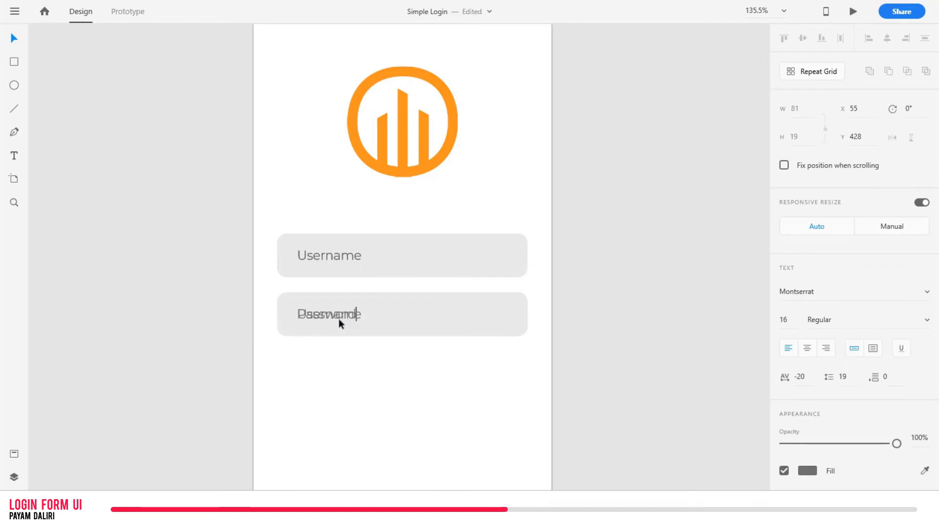
click(363, 368)
mouse_move(369, 334)
mouse_down()
mouse_move(370, 369)
mouse_move(367, 319)
mouse_up()
shift+click(356, 317)
key(Delete)
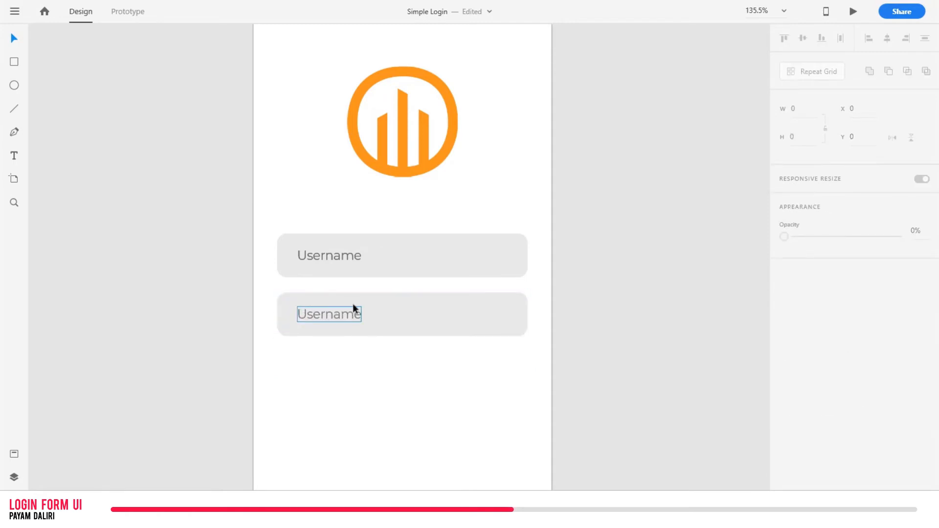
Step: Replace the remaining "Username" text in the lower field with "Password"
double_click(348, 317)
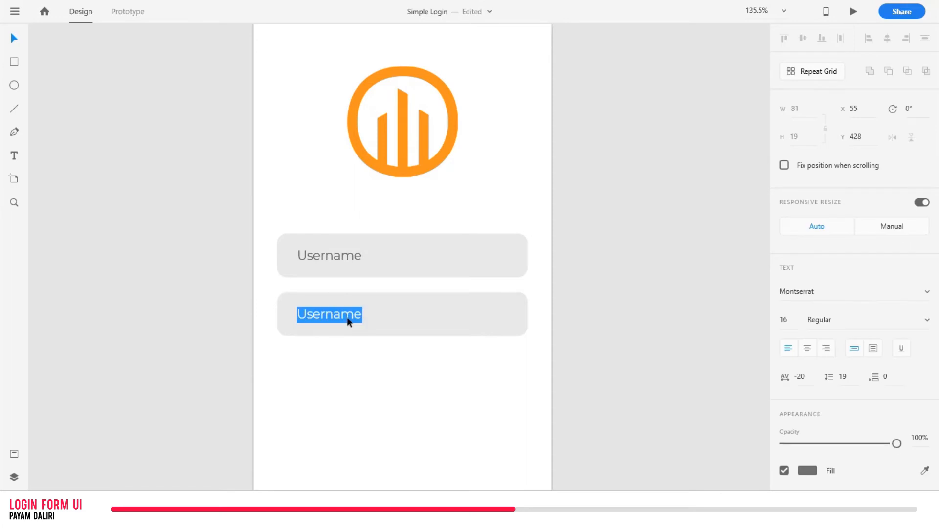
text(Password)
click(371, 367)
click(373, 367)
drag(412, 352, 387, 357)
scroll(387, 356, down, 3)
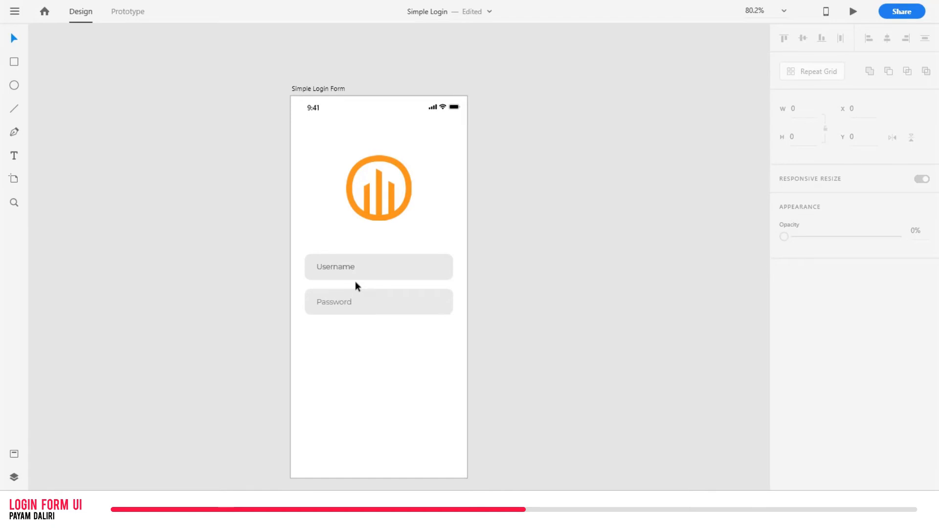
drag(337, 268, 387, 292)
key(ctrl+z)
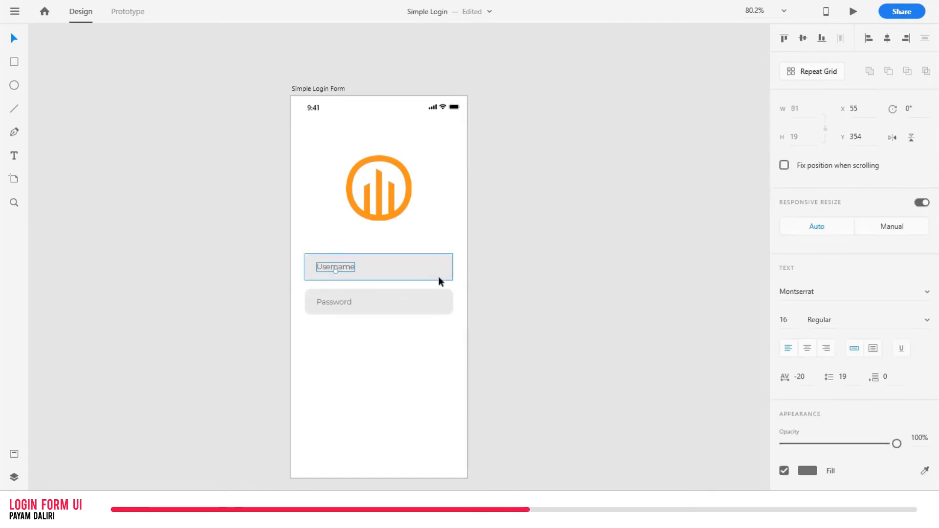
shift+click(406, 268)
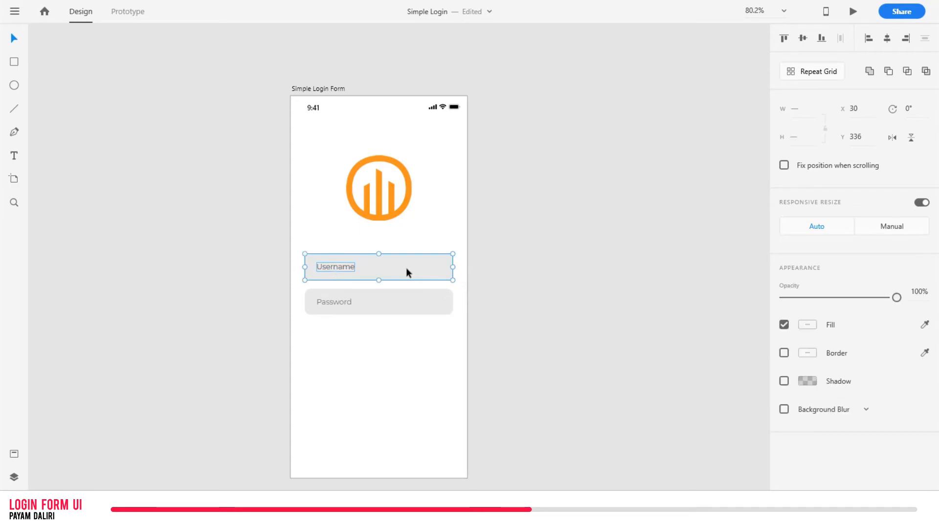
click(345, 247)
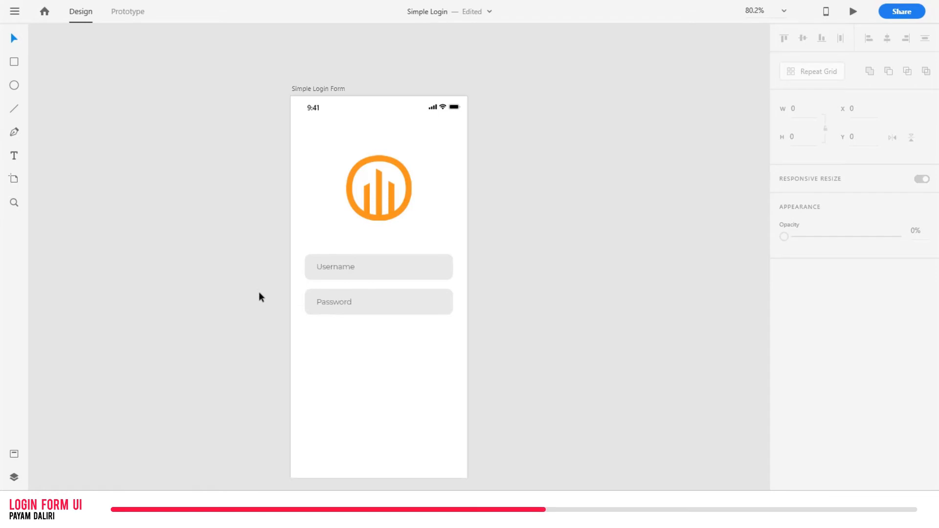
Step: Duplicate the password field with its text directly below the original, at X 30 and Y 479
click(306, 304)
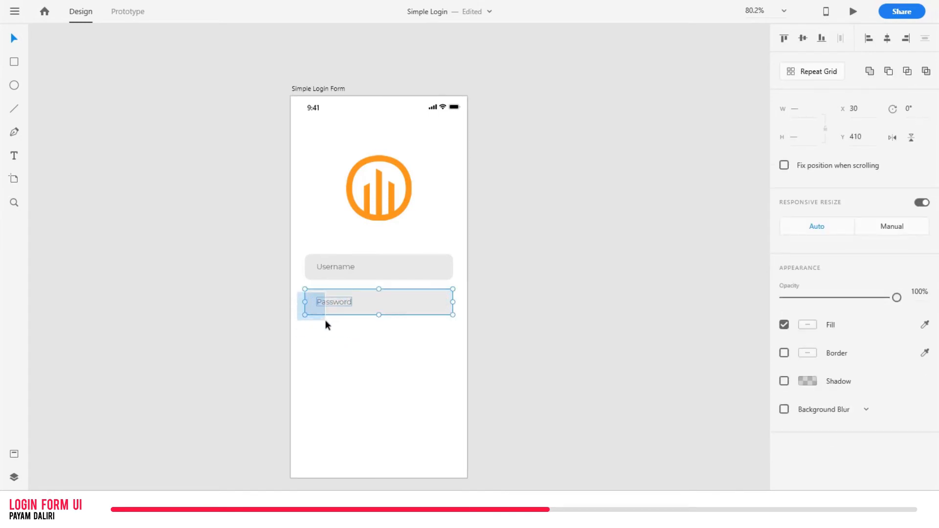
click(299, 301)
drag(298, 301, 357, 332)
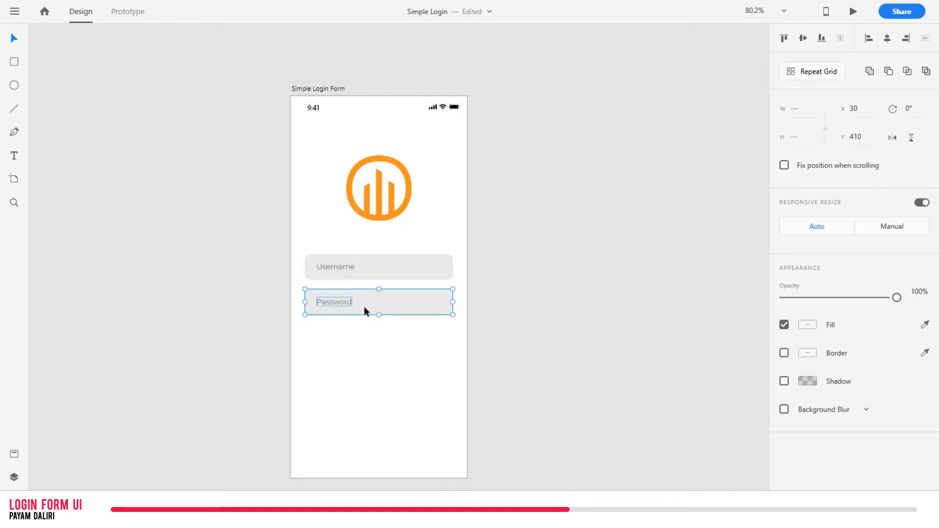
key(alt)
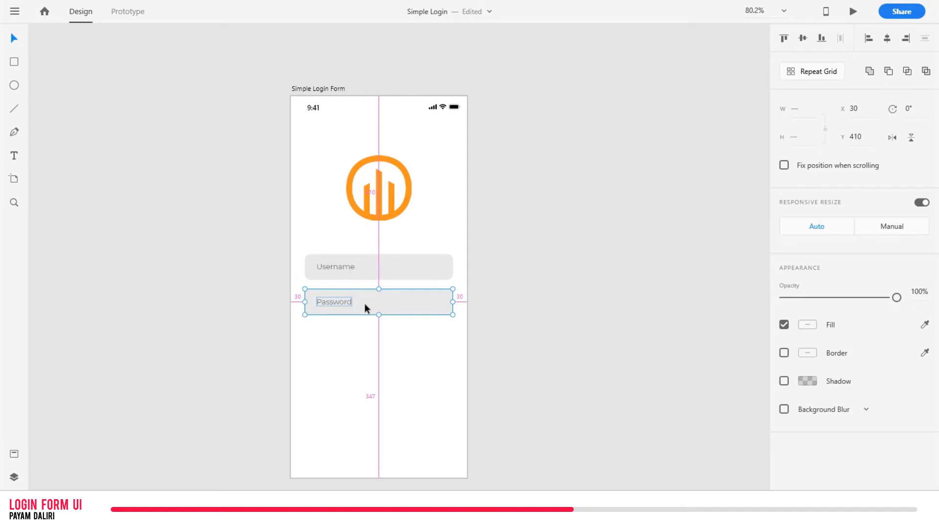
drag(365, 305, 384, 338)
click(368, 380)
Step: Fill the lowest field's rectangle with the orange colour sampled from the logo
scroll(368, 380, up, 3)
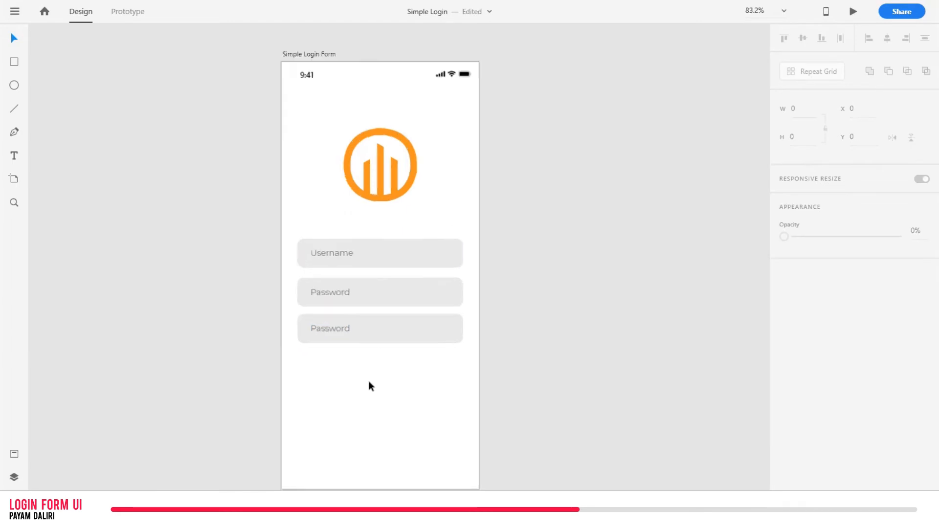
scroll(368, 374, right, 1)
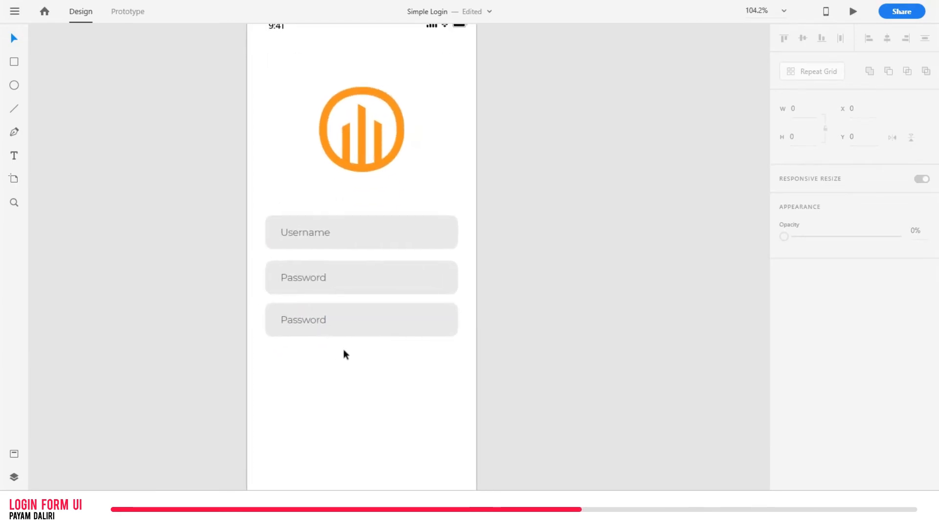
click(368, 320)
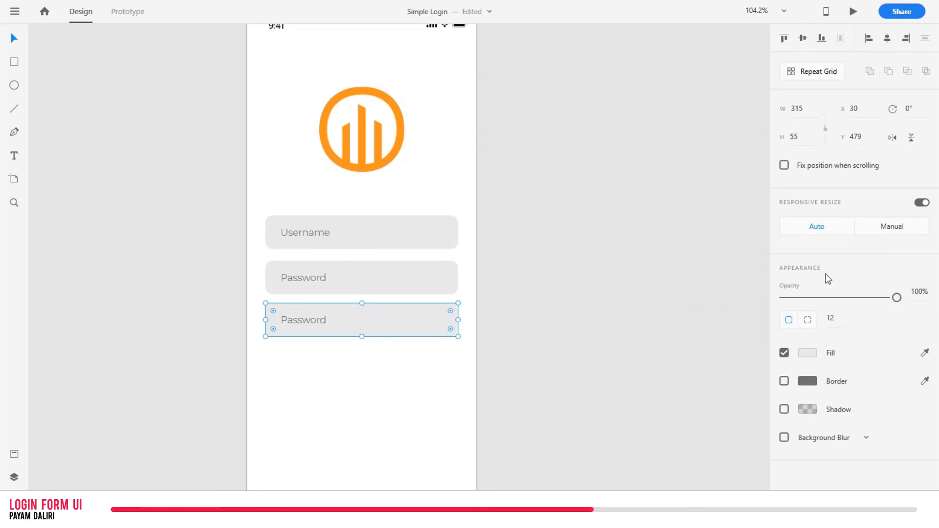
click(808, 353)
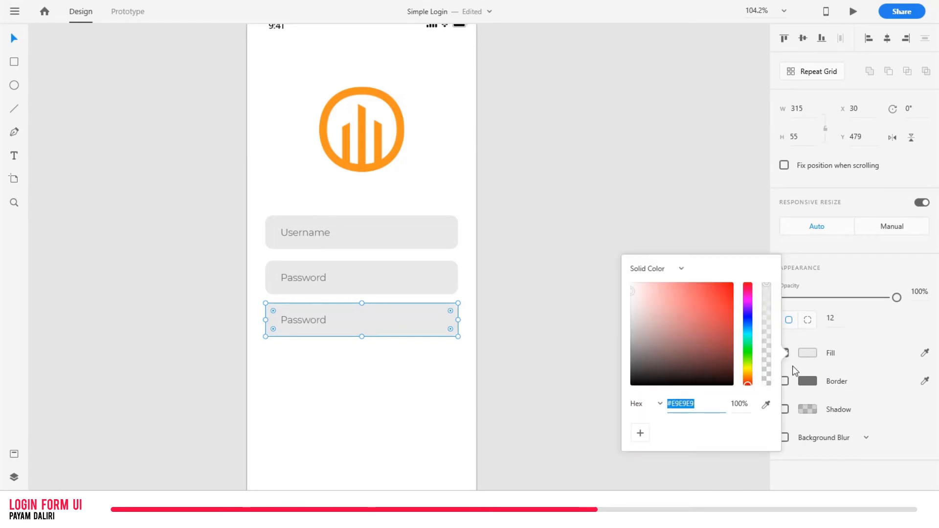
click(766, 406)
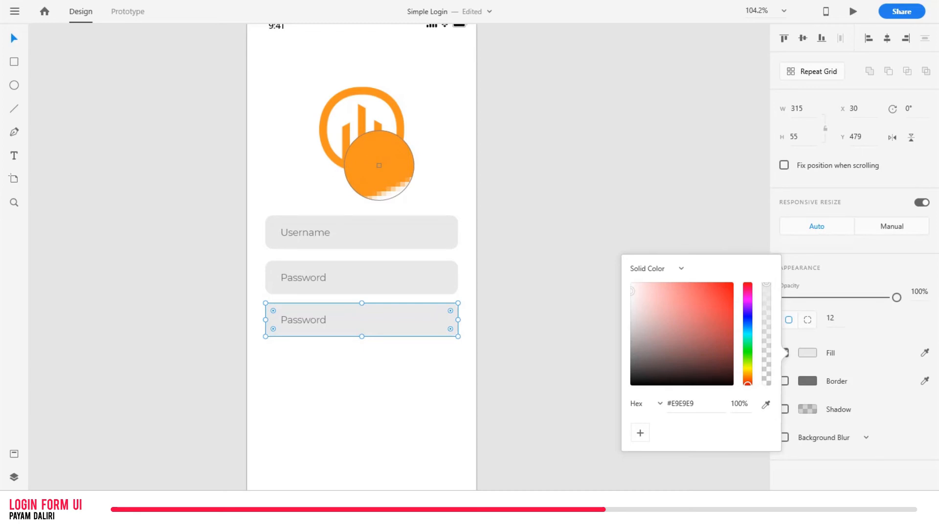
click(379, 168)
click(415, 357)
Step: Centre the "Password" text horizontally on the orange rectangle and set its text alignment to centre
click(317, 319)
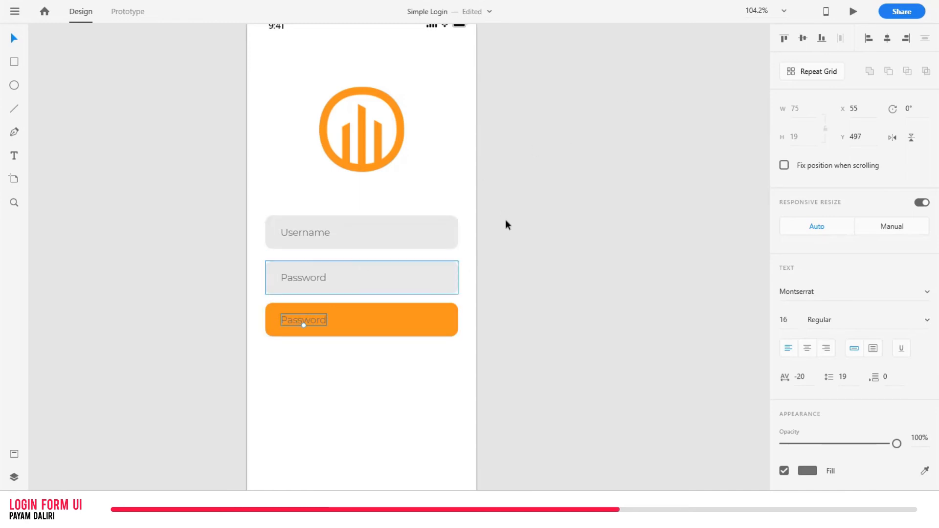
click(888, 39)
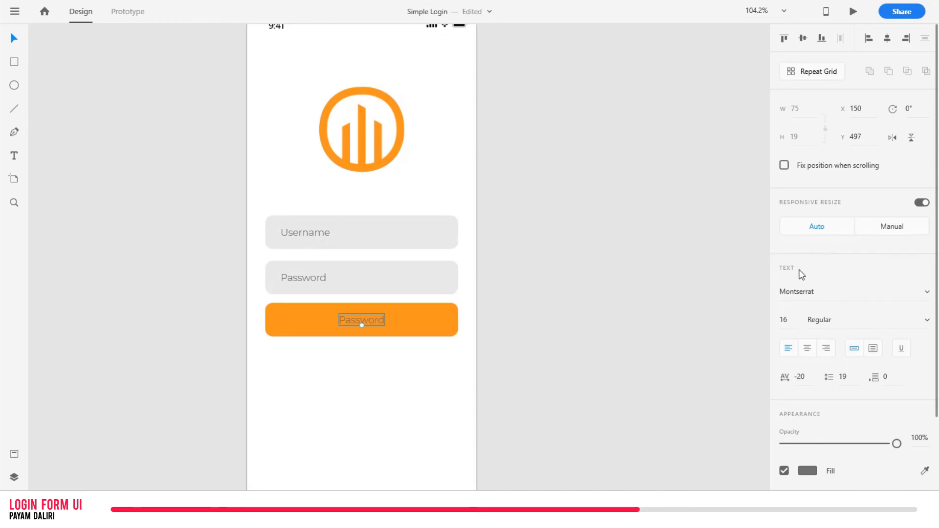
click(808, 350)
Step: Change the text on the orange rectangle to "Login"
double_click(362, 317)
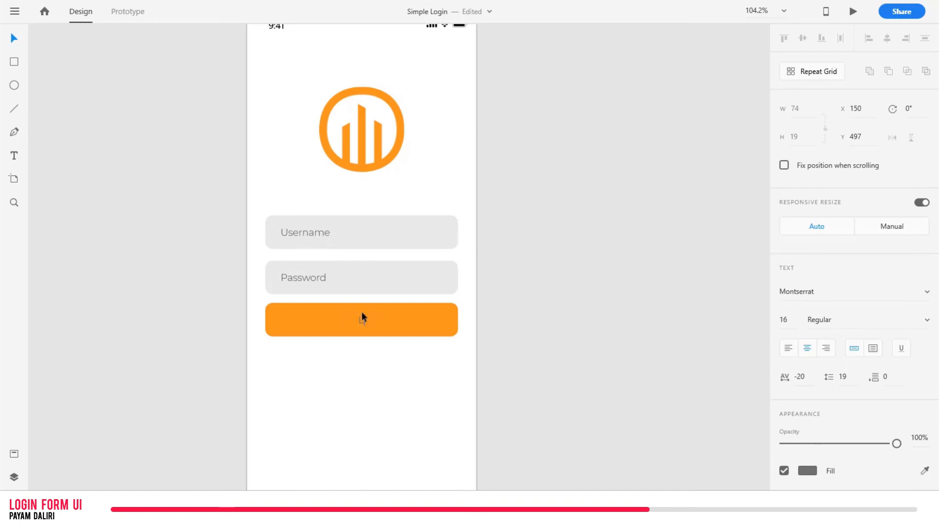
text(Login)
key(BackSpace)
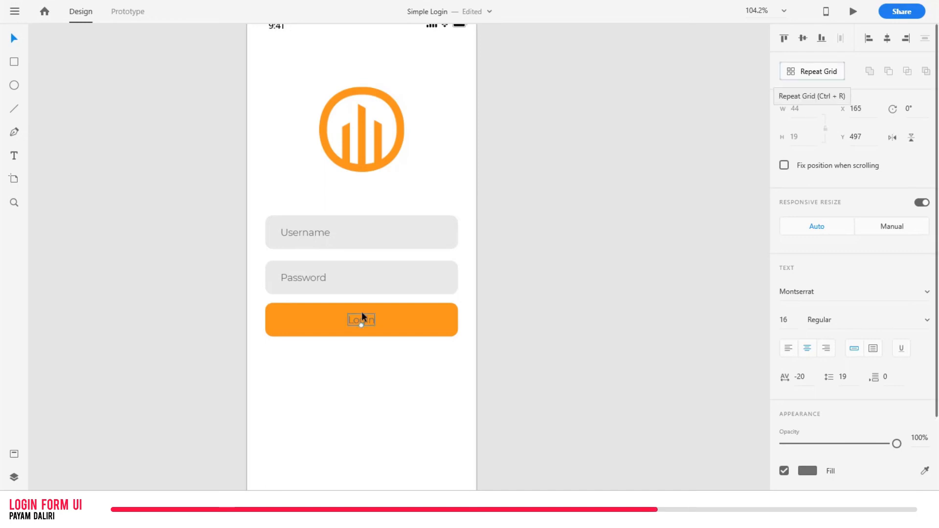
key(Escape)
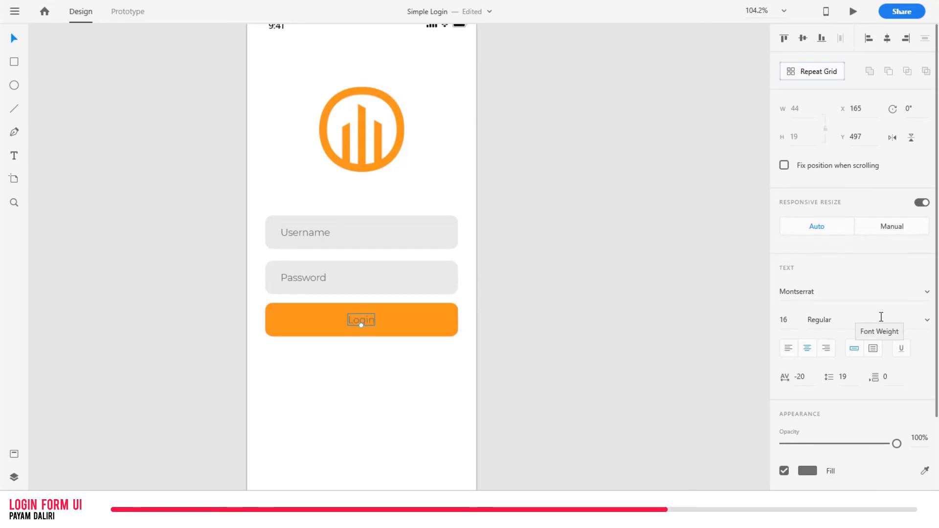
Step: Set the "Login" text's font weight to SemiBold and its fill colour to white, #FFFFFF
click(844, 320)
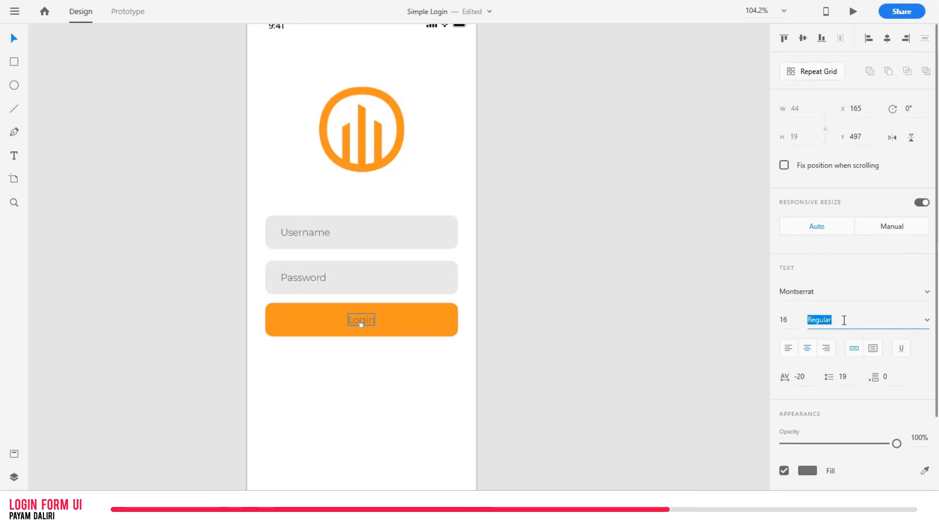
text(SemiBold)
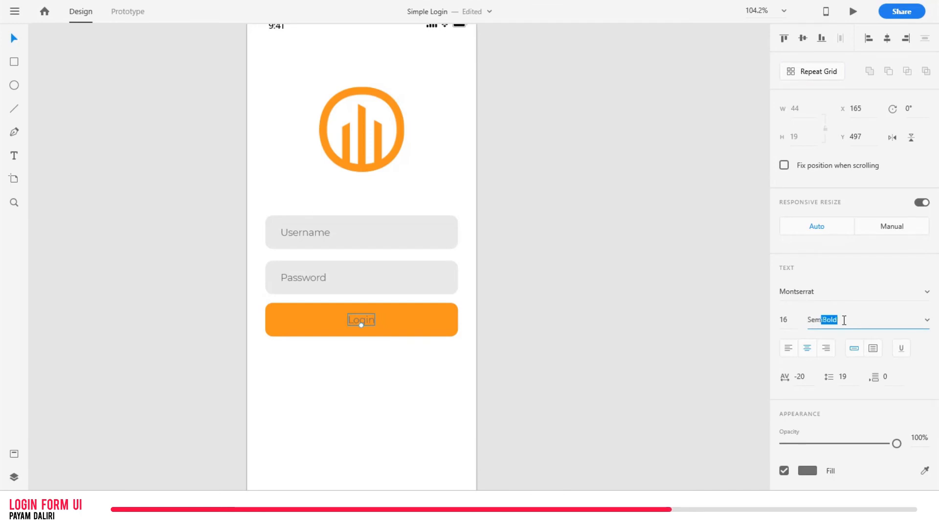
key(Return)
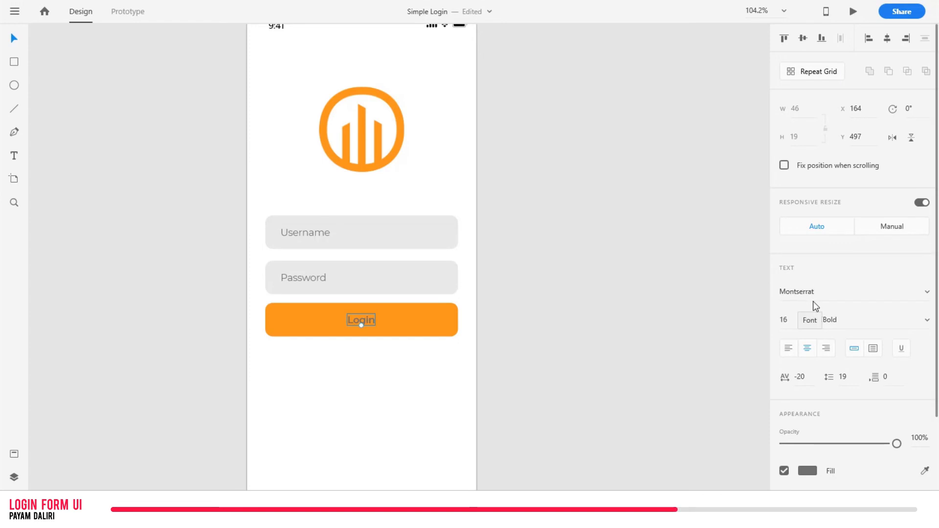
scroll(814, 305, down, 1)
scroll(814, 307, down, 1)
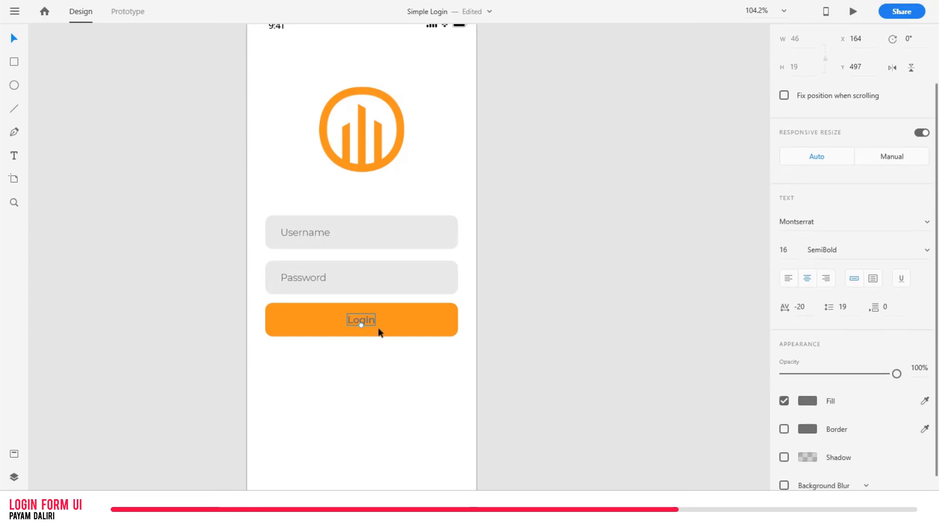
click(808, 402)
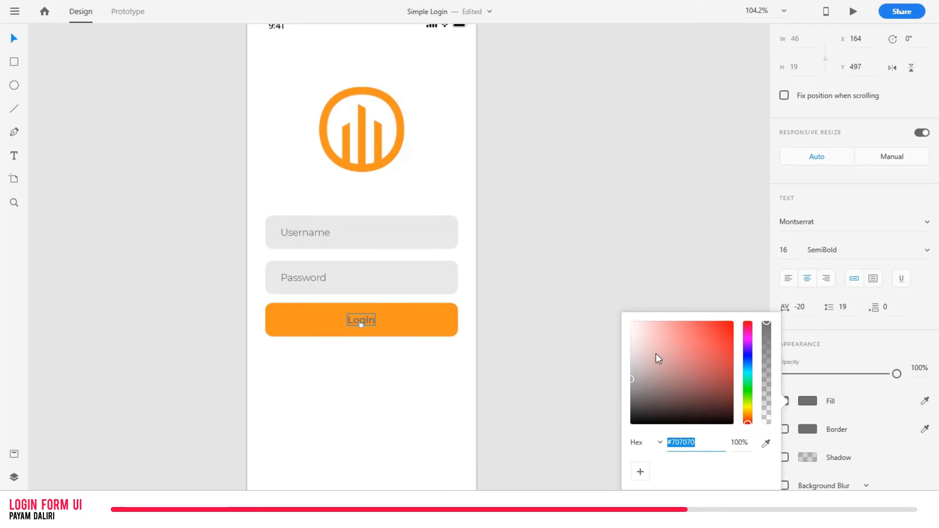
text(fff)
key(Return)
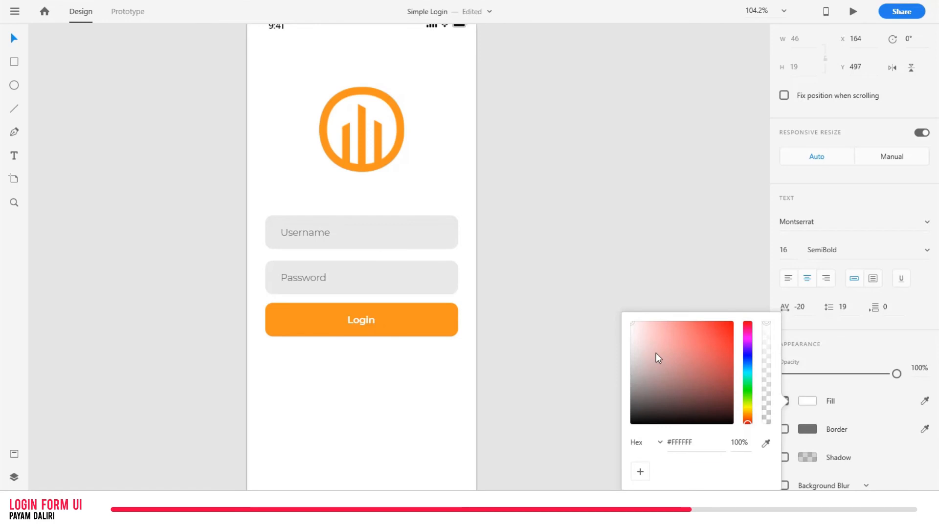
click(559, 300)
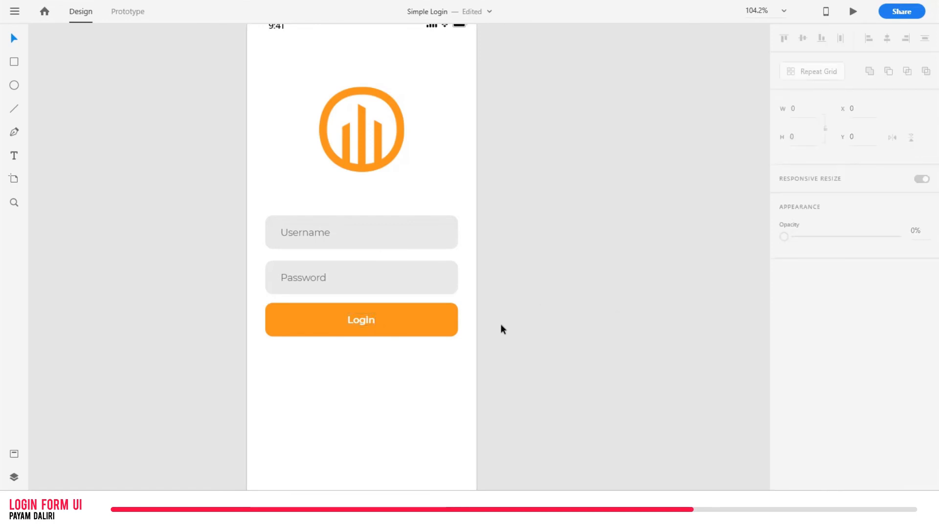
Step: Duplicate the white "Login" text straight down below the orange button, at about X 164 and Y 576
scroll(457, 375, left, 1)
scroll(457, 377, down, 3)
drag(448, 353, 441, 342)
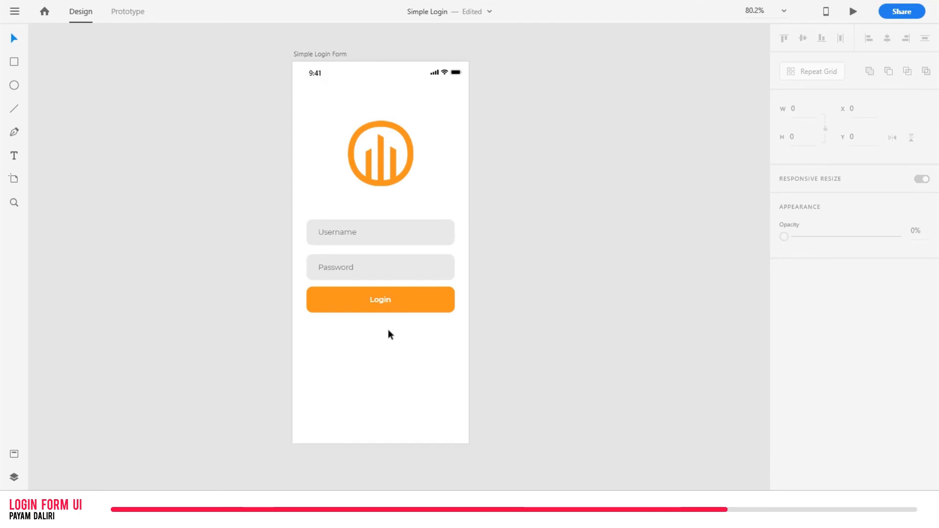
scroll(387, 332, up, 3)
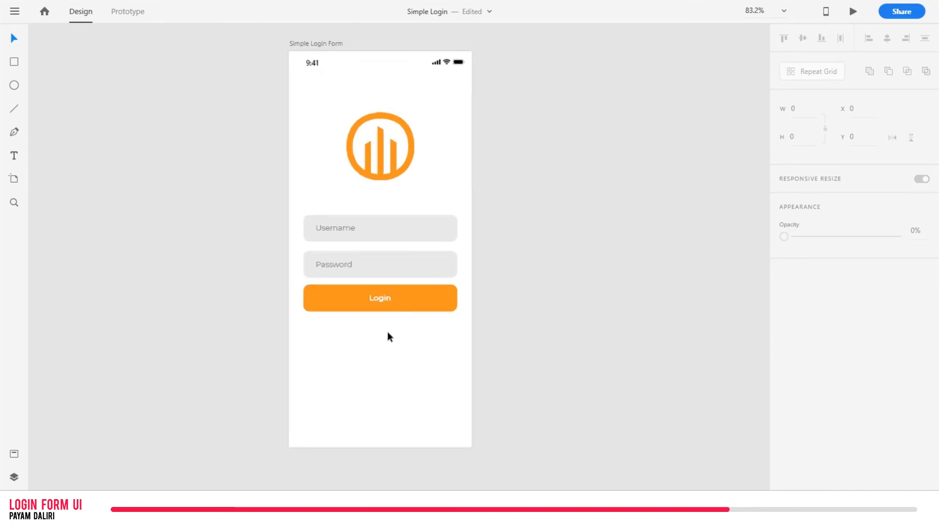
scroll(400, 294, down, 1)
scroll(399, 283, up, 3)
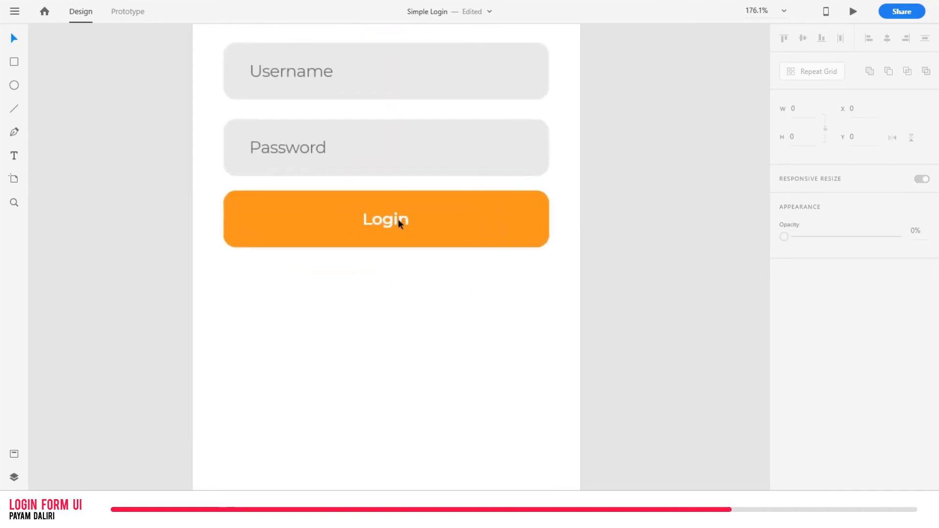
double_click(398, 218)
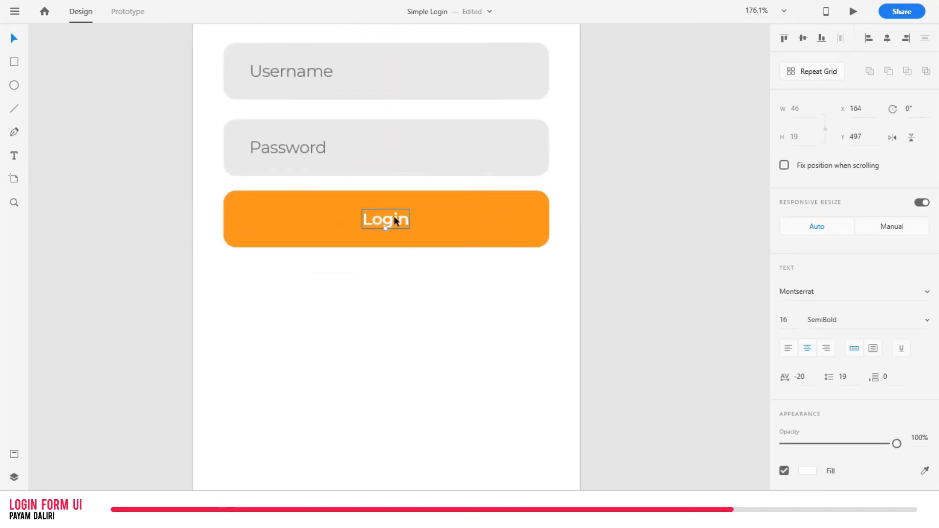
drag(394, 215, 398, 302)
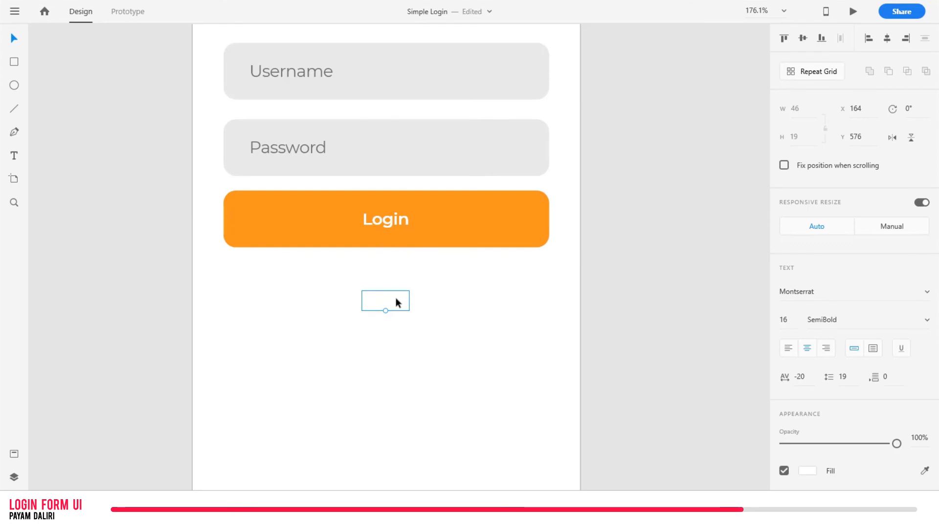
Step: Fill the duplicated "Login" text with the orange sampled from the Login button and save that colour as a swatch
click(808, 470)
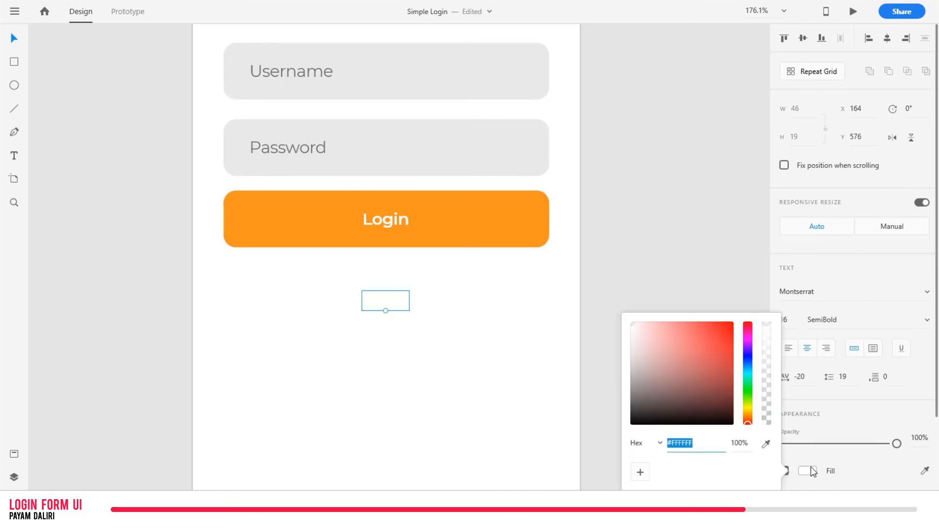
click(766, 445)
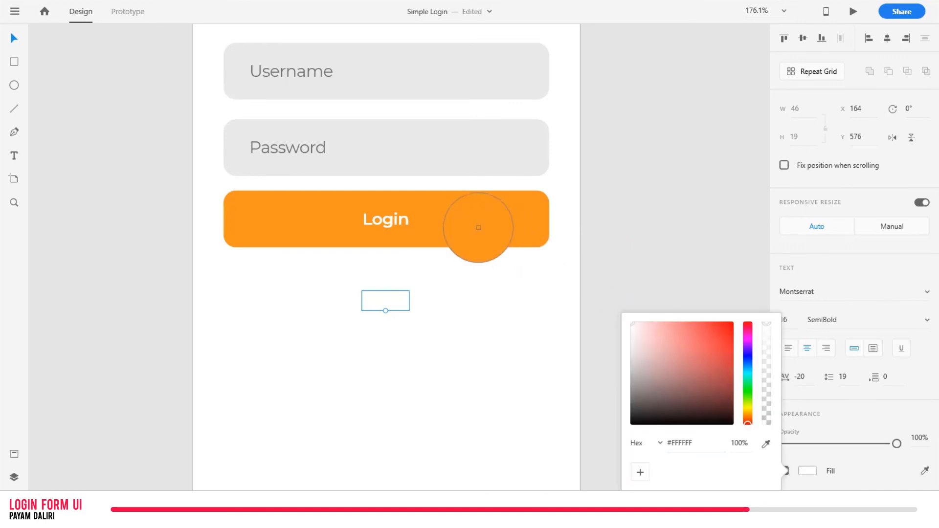
click(478, 224)
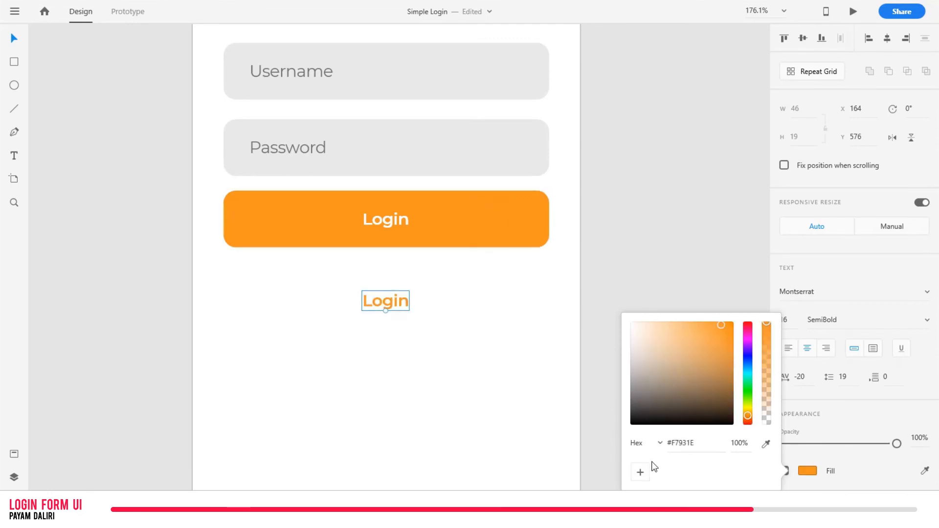
click(640, 471)
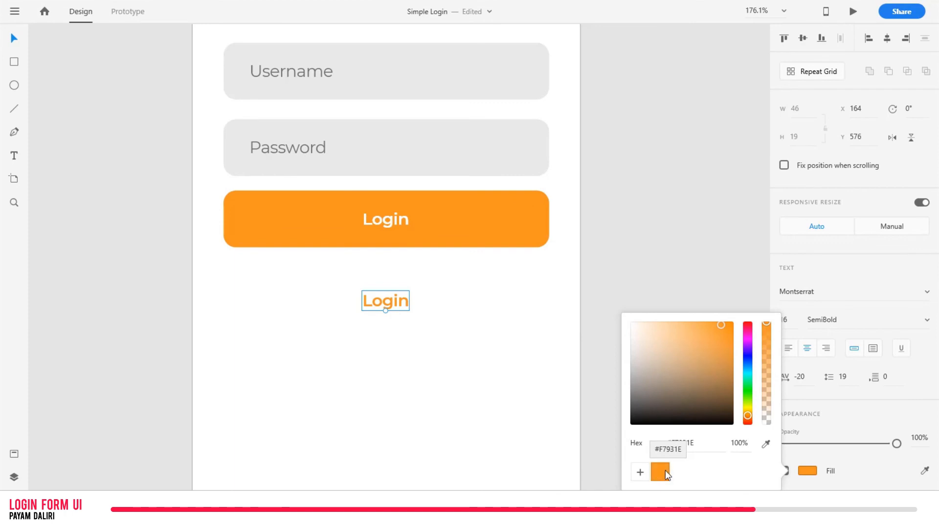
click(470, 327)
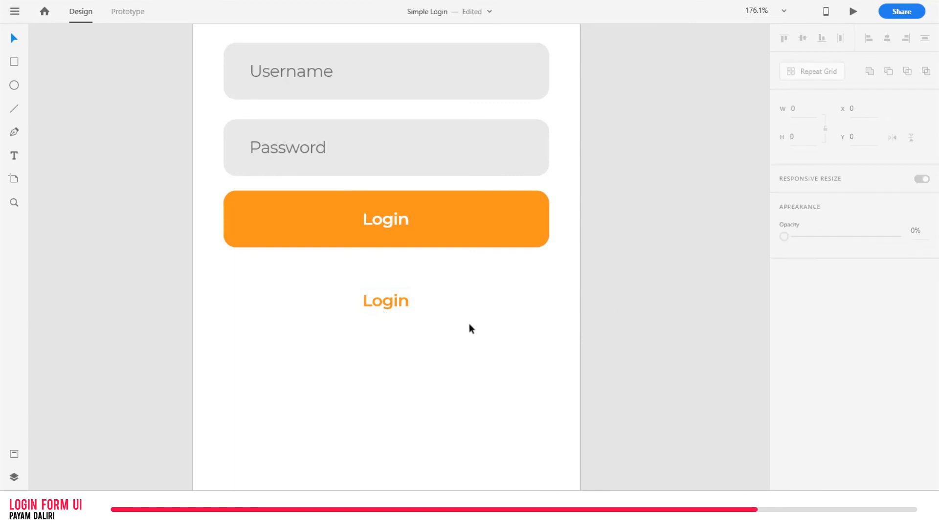
Step: Change the orange text below the Login button to "Forgot Password?"
double_click(394, 299)
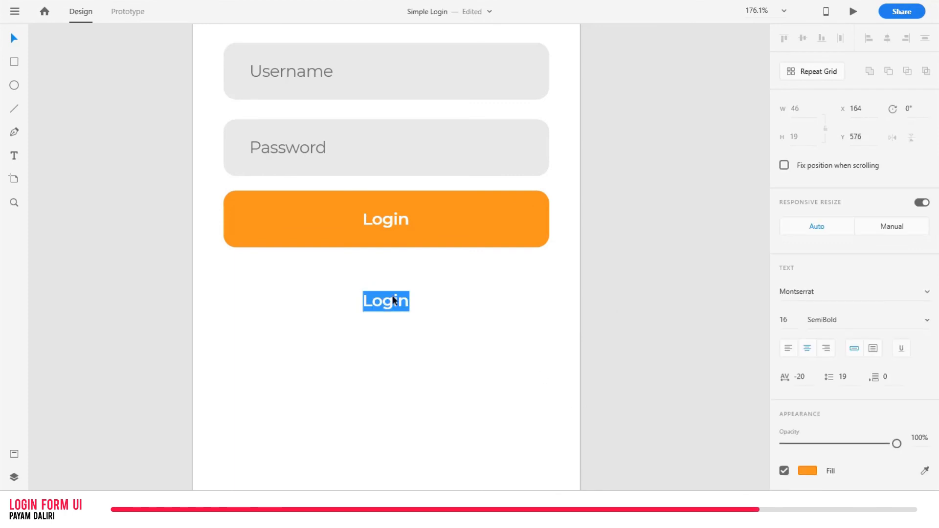
text(For)
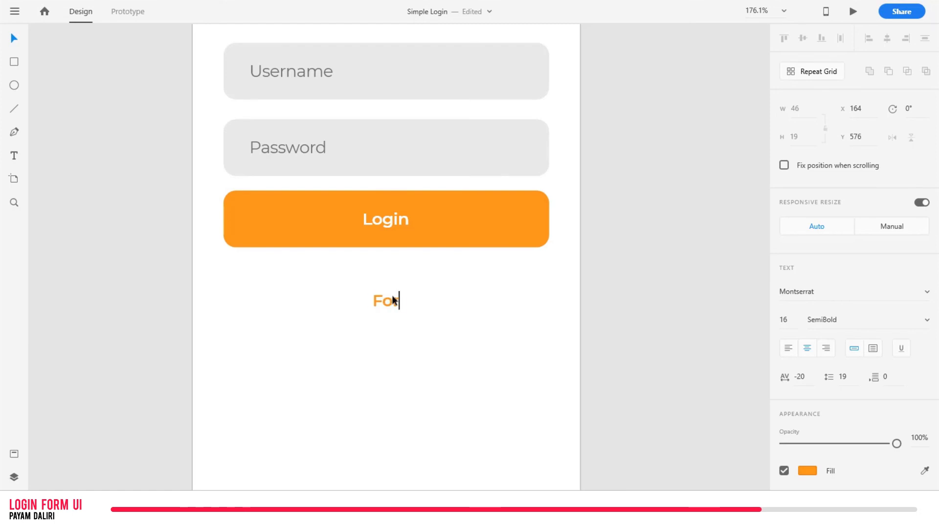
text(got Passw)
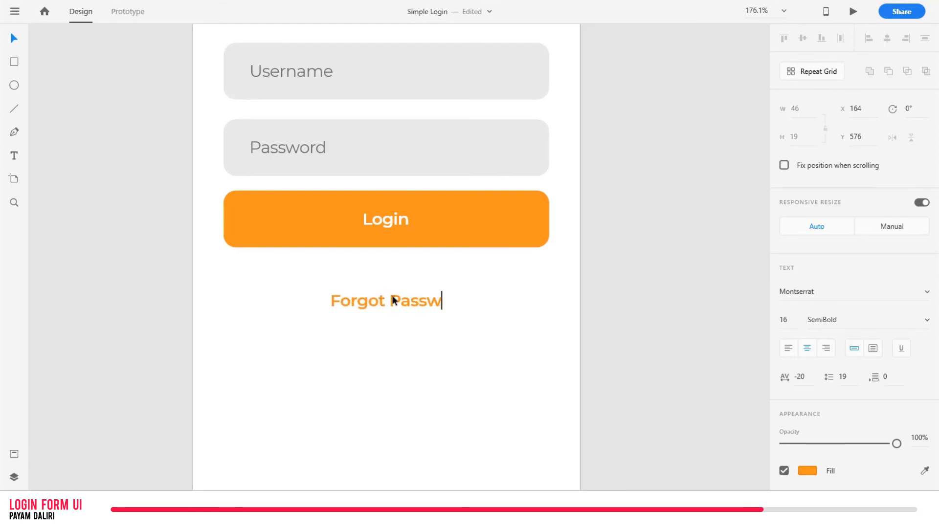
text(ord?)
key(Escape)
click(389, 335)
Step: Duplicate the "Forgot Password?" text straight down near the artboard's bottom edge, at about X 115 and Y 741
scroll(389, 331, down, 5)
scroll(391, 313, down, 1)
scroll(394, 308, up, 1)
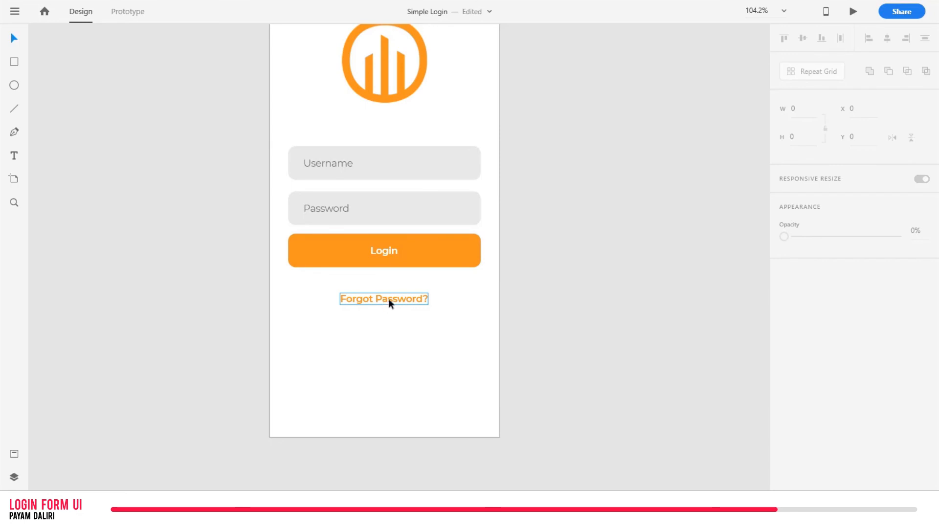
click(389, 304)
key(alt)
drag(389, 303, 394, 400)
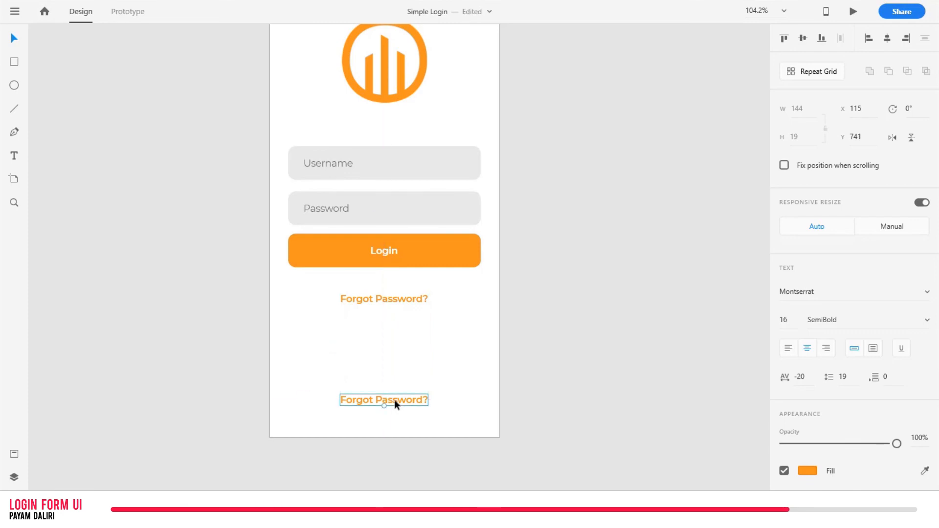
Step: Change the lowest text on the artboard to "Don't have an account? Sign Up"
double_click(394, 400)
text(DO)
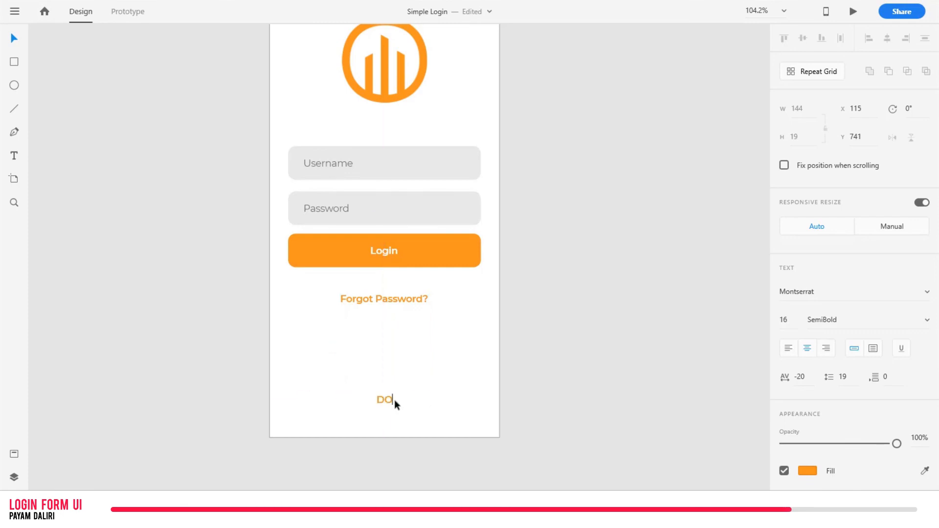
key(BackSpace)
text(io)
text(n't gav)
key(BackSpace)
key(BackSpace)
key(BackSpace)
text(have an )
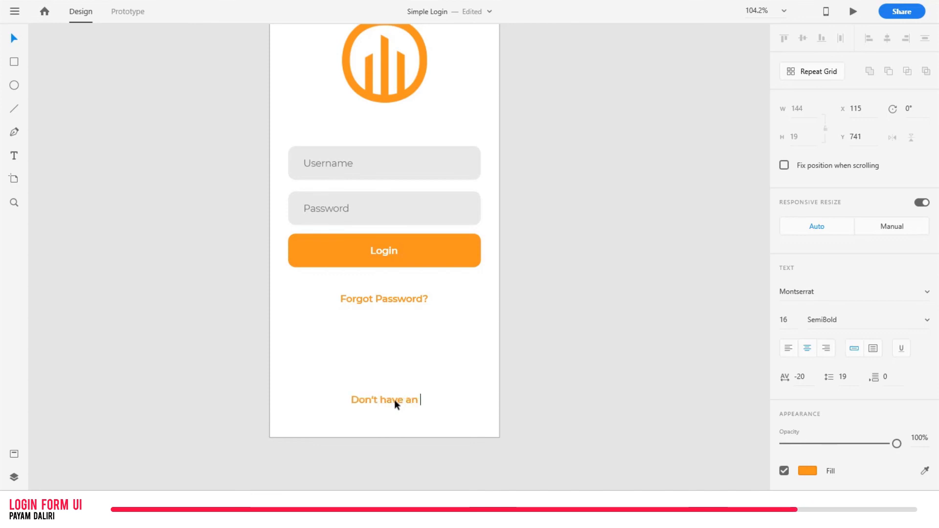
text(account? Sign Up)
key(Escape)
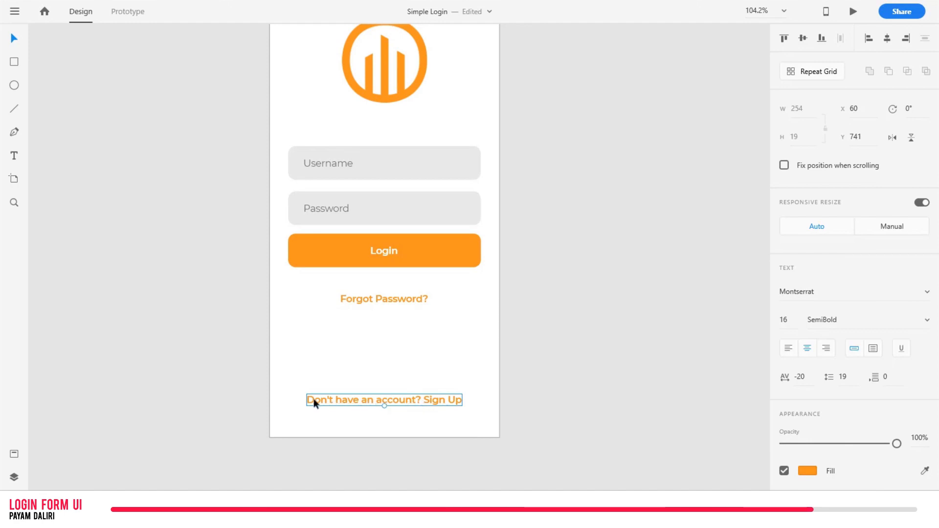
Step: Set the font weight of only the "Don't have an account?" part of the lowest text to Regular
double_click(404, 401)
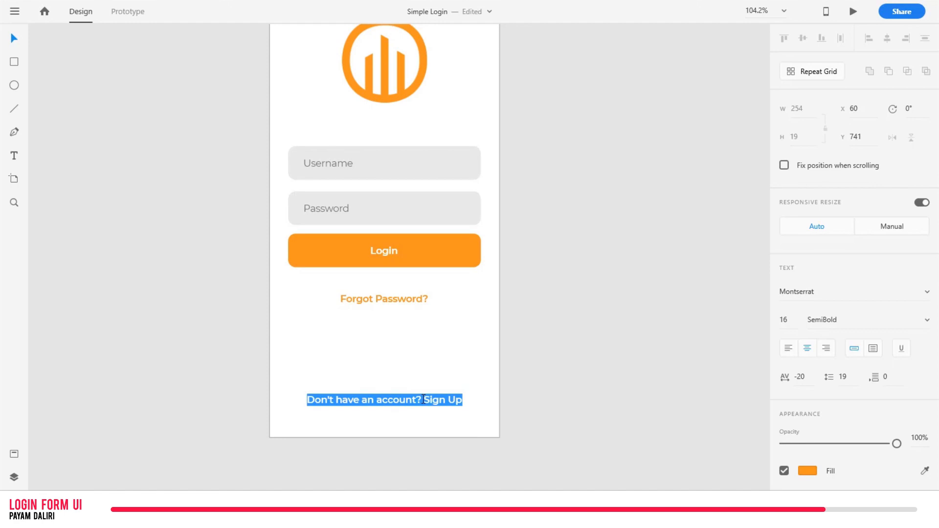
drag(424, 399, 307, 400)
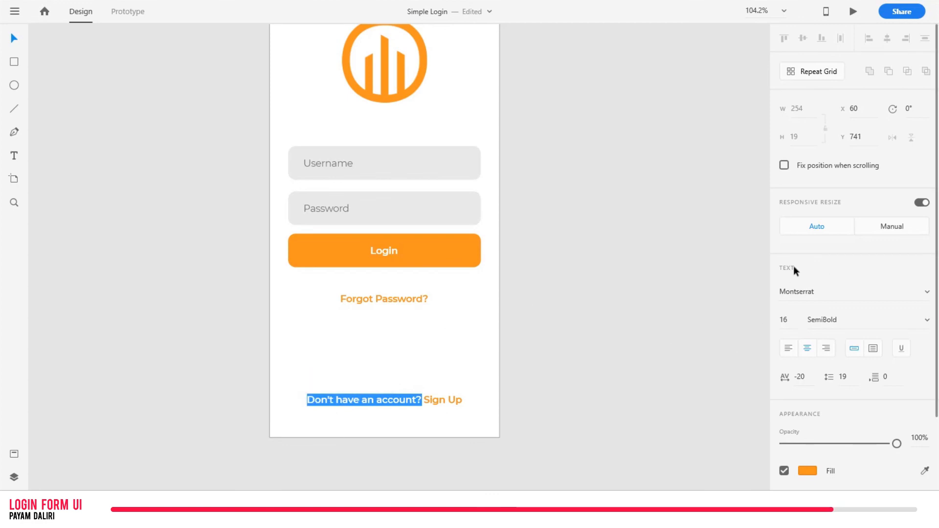
click(842, 325)
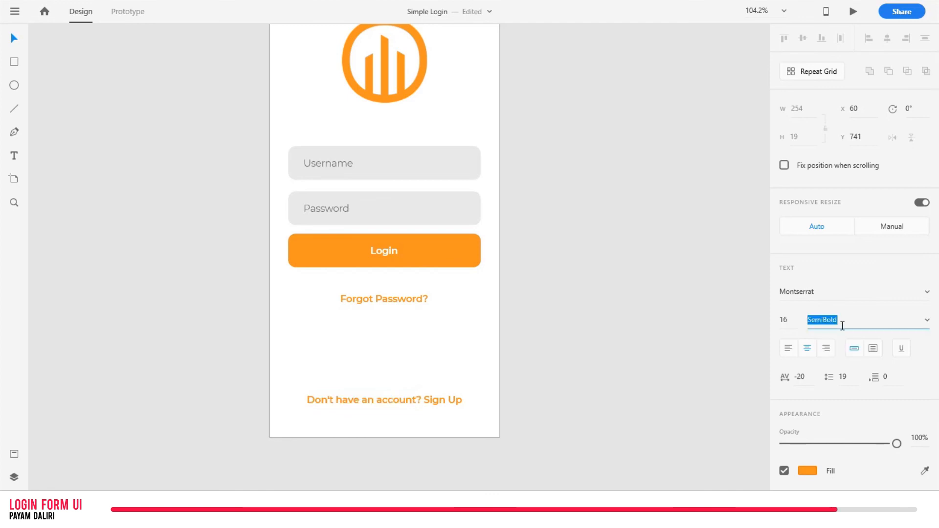
text(Re)
key(Return)
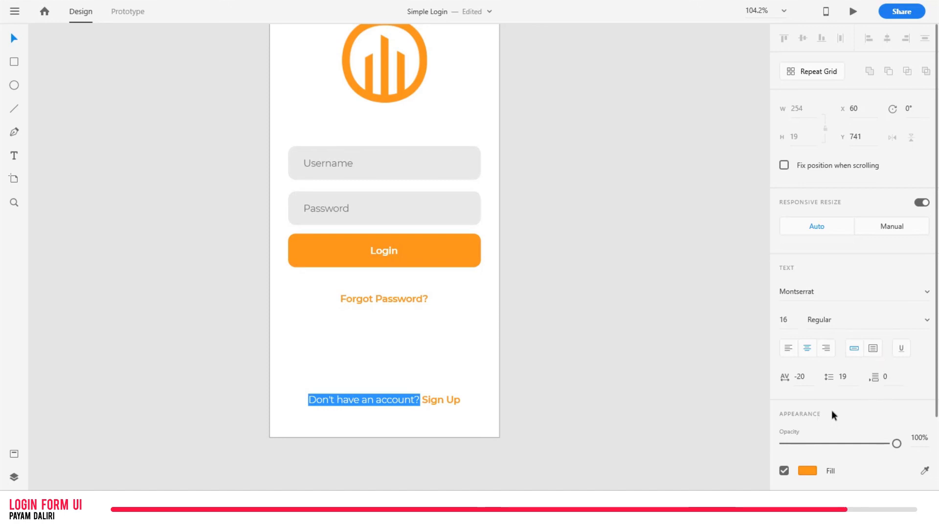
Step: Set the fill colour of the "Don't have an account?" part to black, #000000, and deselect the text
scroll(831, 410, down, 3)
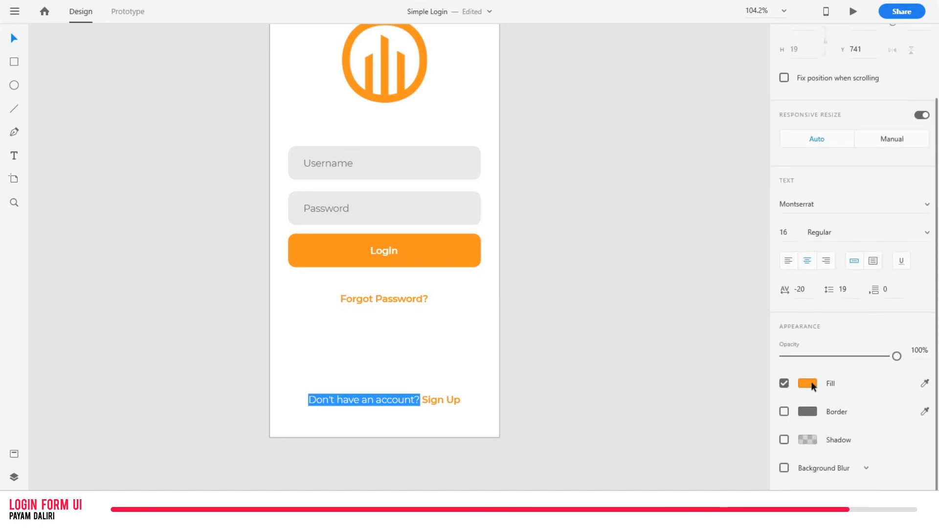
click(808, 383)
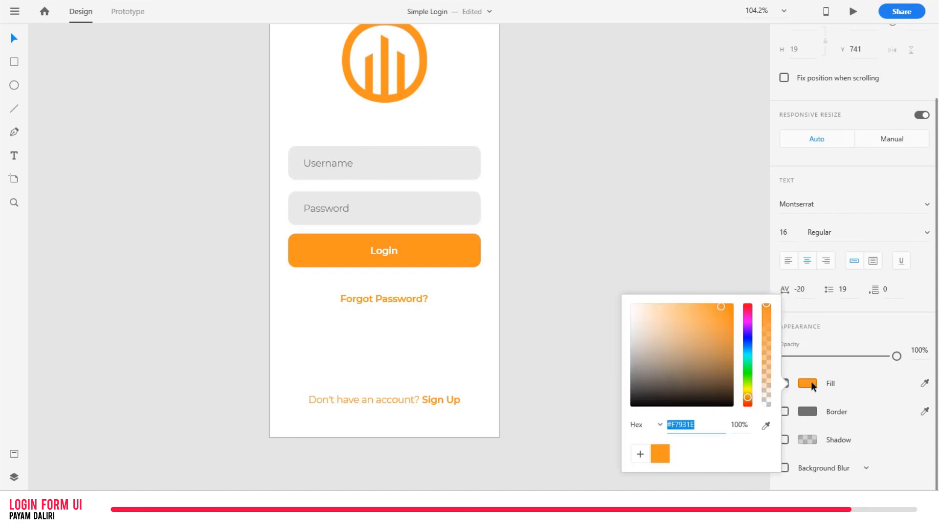
mouse_move(704, 320)
mouse_down()
mouse_move(609, 415)
mouse_move(638, 406)
mouse_up()
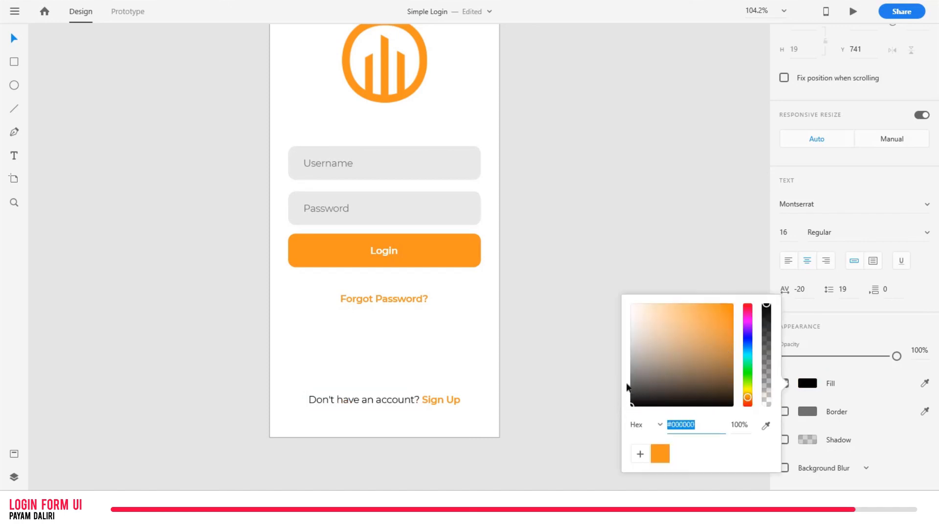
key(Escape)
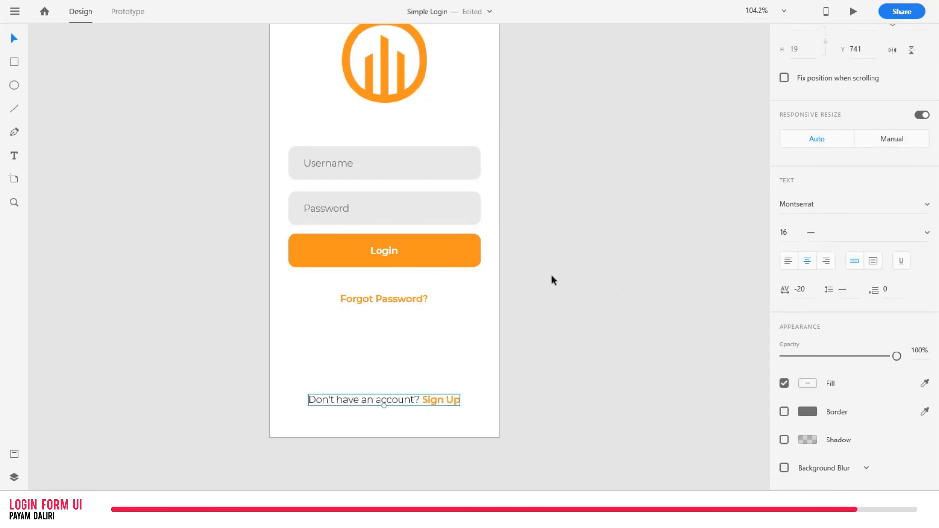
scroll(552, 278, up, 1)
scroll(553, 239, down, 3)
drag(553, 209, 538, 227)
key(Escape)
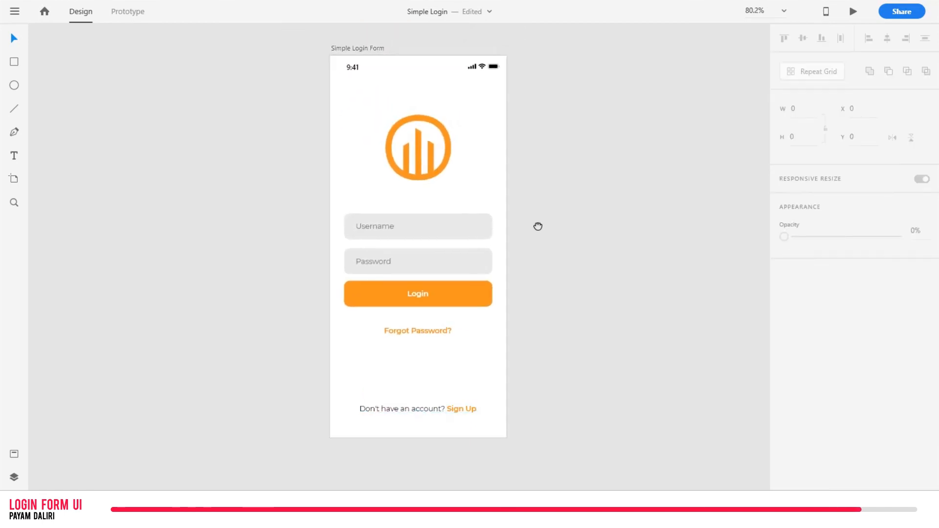